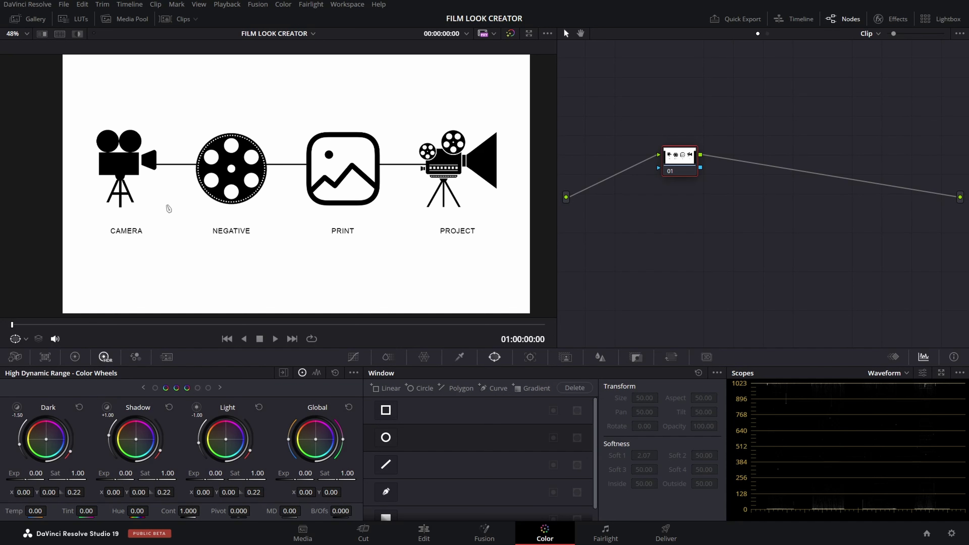
Examine the Color Space Transform settings in the portrait clip's Group Pre-Clip and Group Post-Clip node graphs.
key(Down)
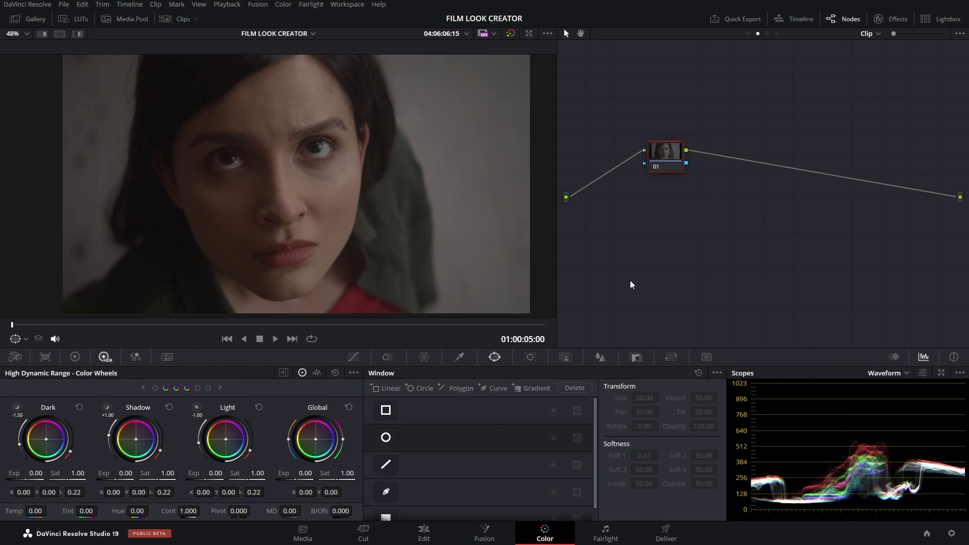
click(748, 33)
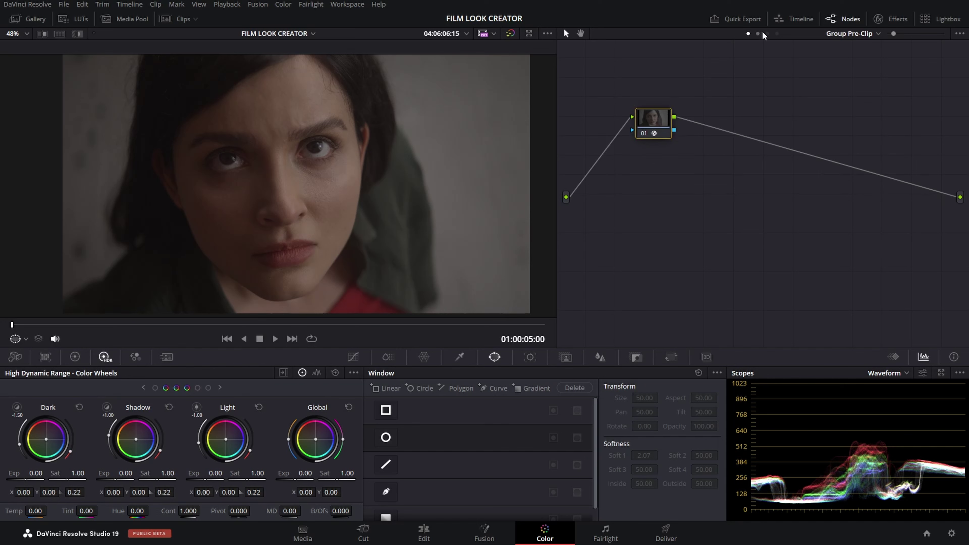
click(892, 22)
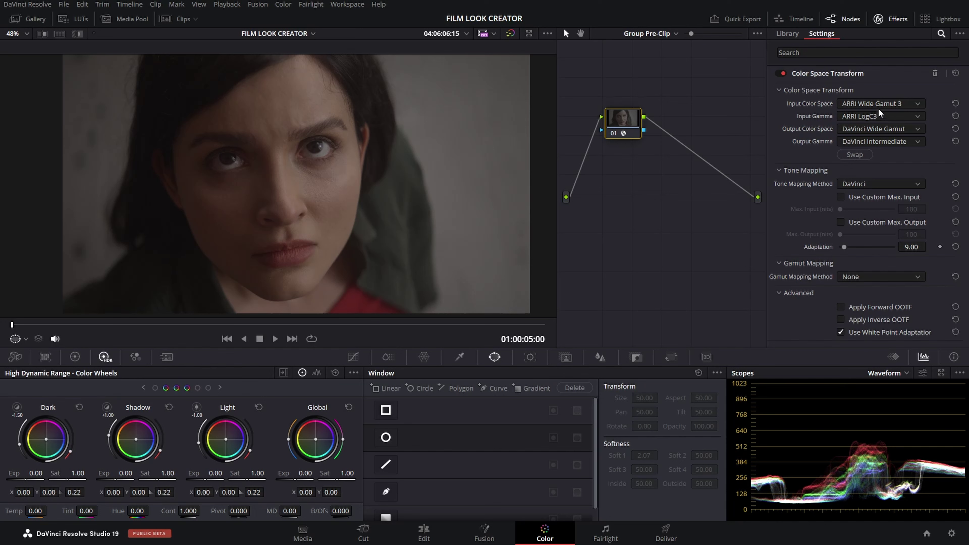
click(665, 34)
click(671, 69)
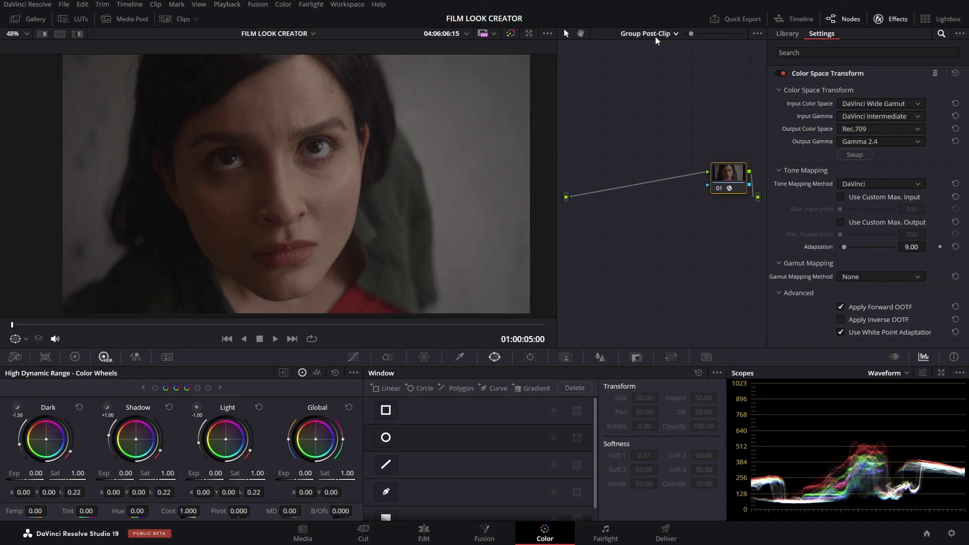
Add a serial node before the Color Space Transform node in the Group Post-Clip graph and select it.
key(shift+s)
drag(728, 211, 657, 178)
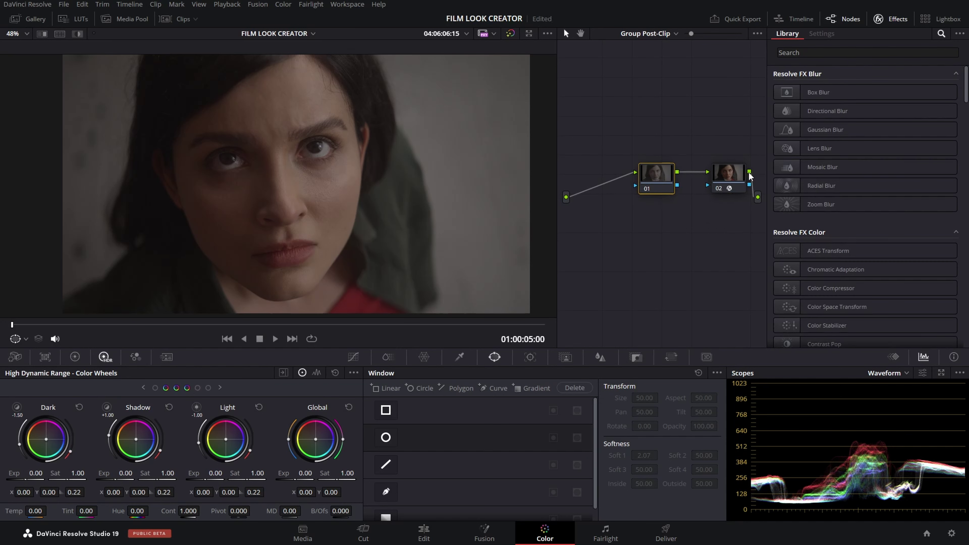
click(737, 174)
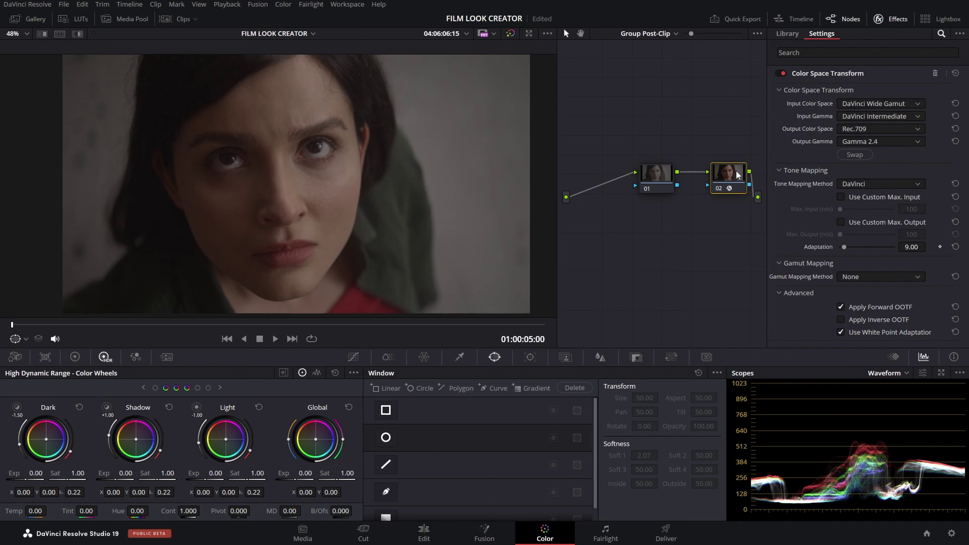
click(669, 176)
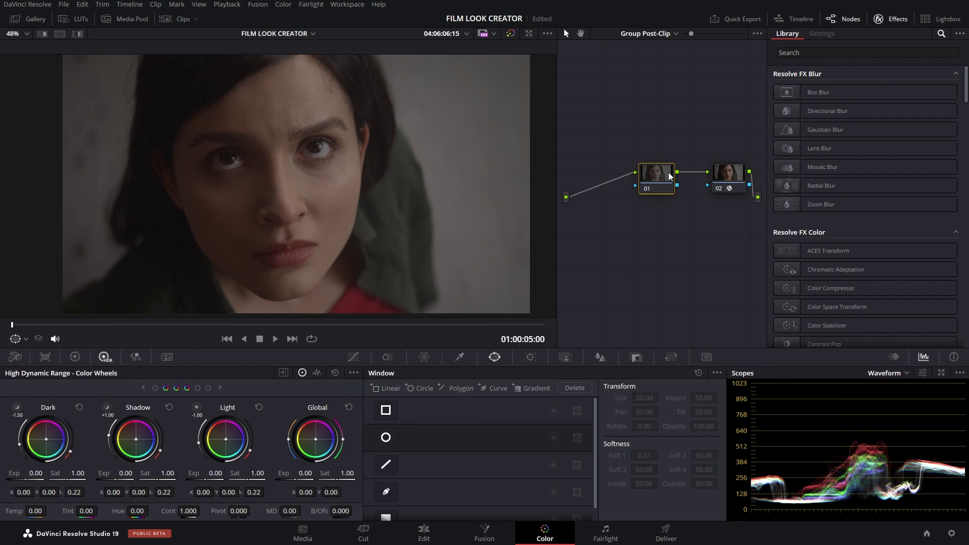
Find the Film Look Creator effect by searching for FILM, apply it to node 01, and save the project.
click(804, 54)
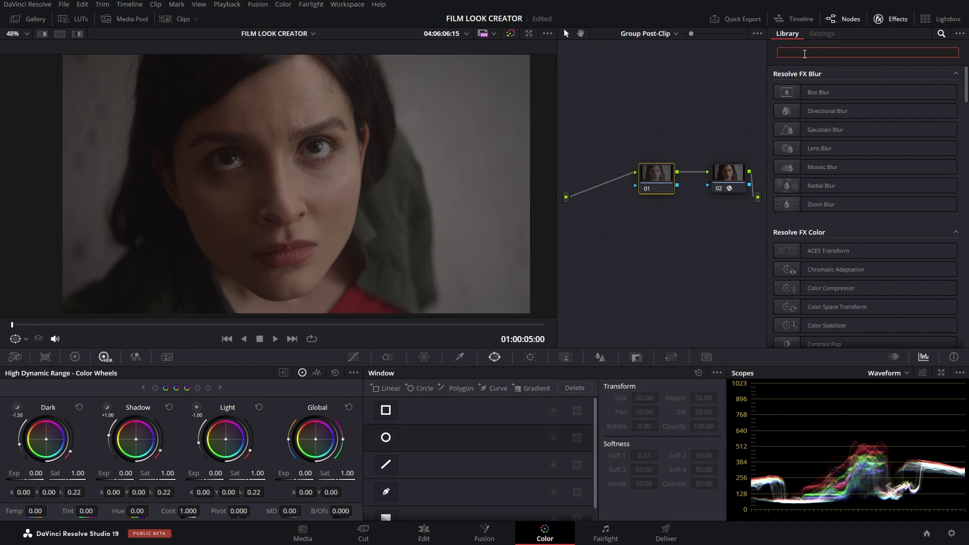
text(FILM)
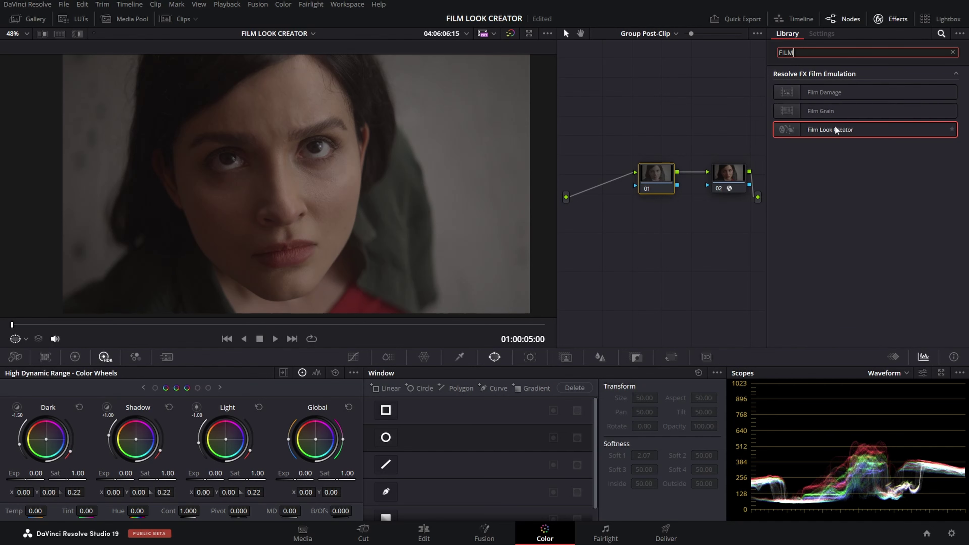
drag(835, 124, 659, 173)
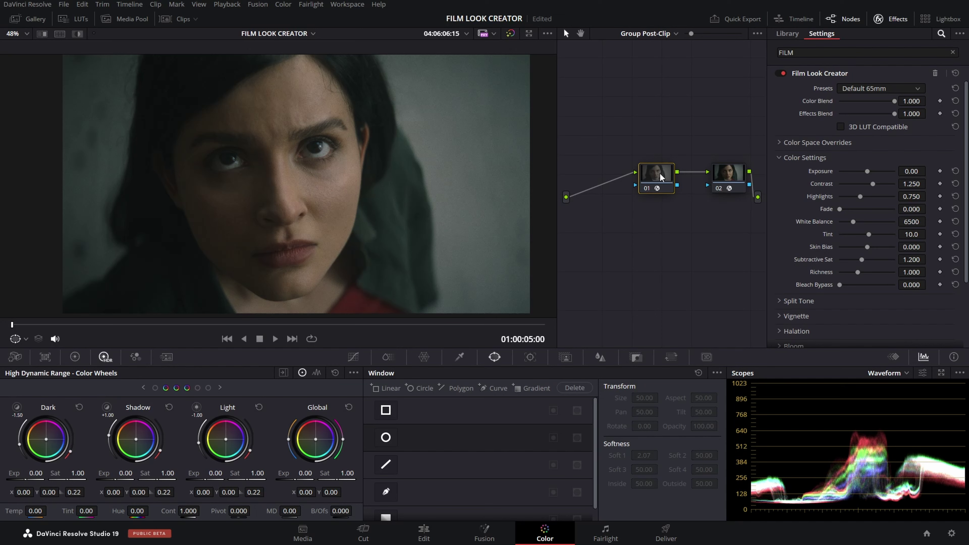
key(ctrl+s)
Test the Film Look Creator's Color Blend at 0 and 0.5, returning it to 1.
mouse_move(825, 103)
drag(884, 102, 835, 102)
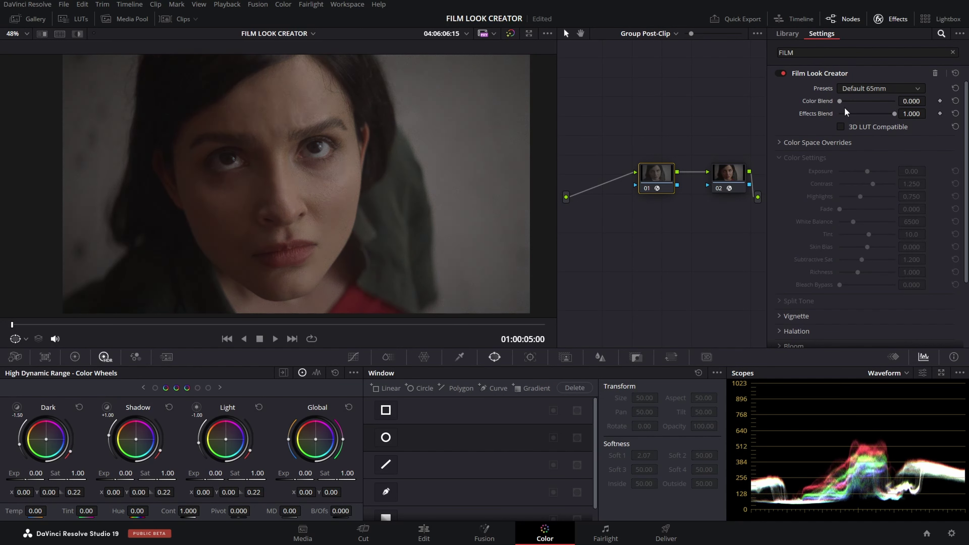
drag(839, 101, 902, 99)
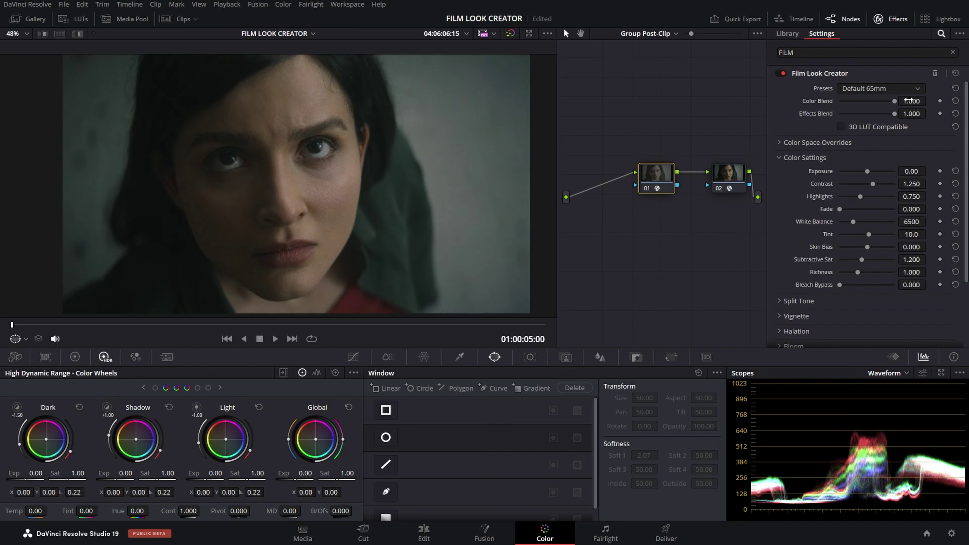
double_click(909, 101)
text(0.5)
key(Return)
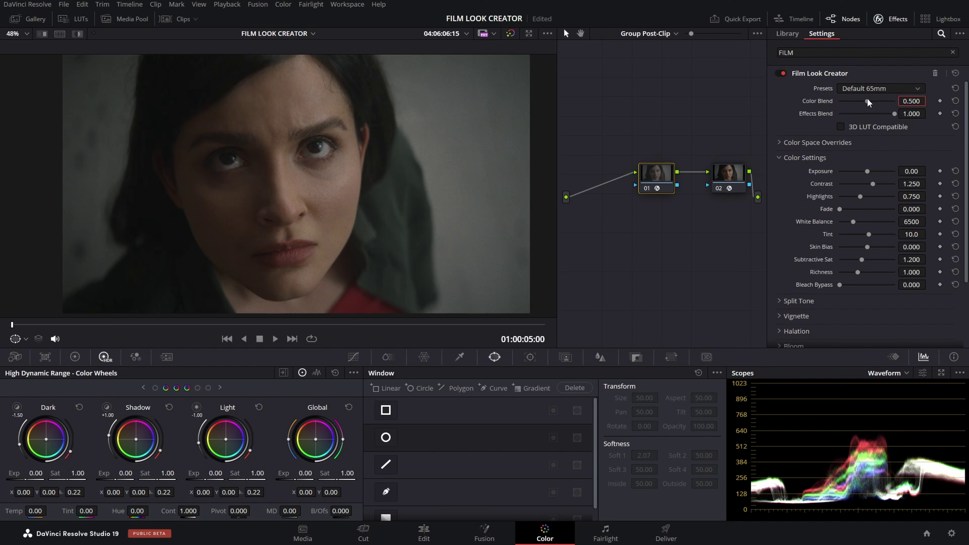
drag(867, 100, 923, 100)
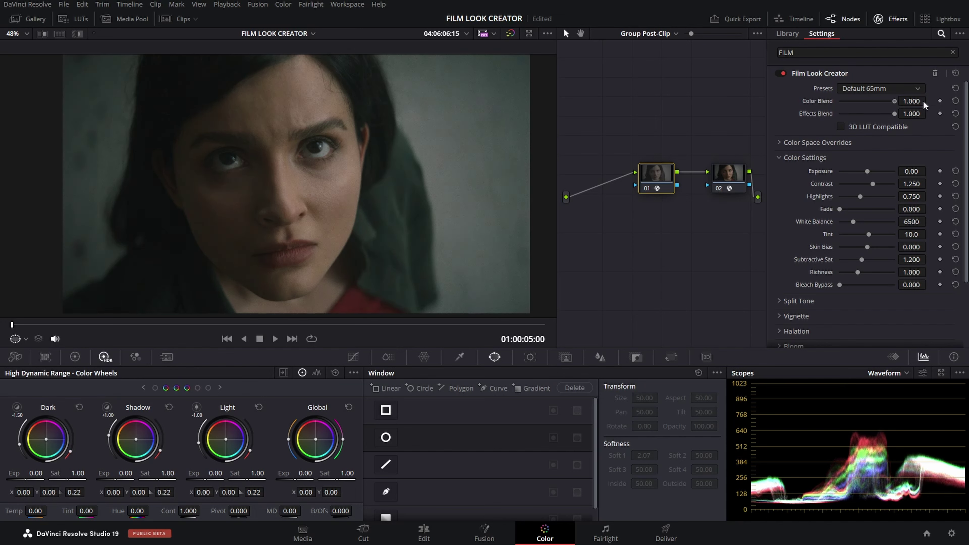
Compare the Film Look Creator's available sections with 3D LUT Compatible on and off, and leave the option enabled.
click(848, 128)
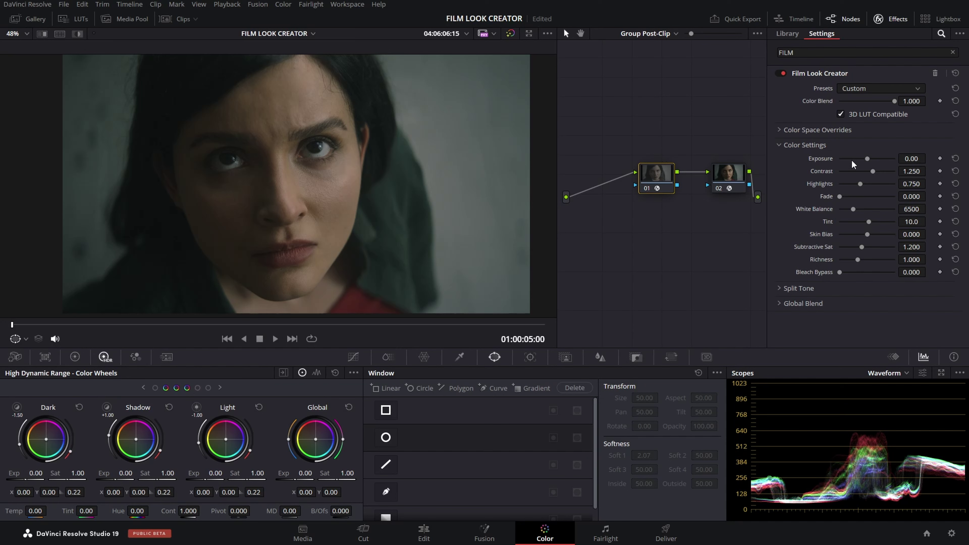
click(860, 115)
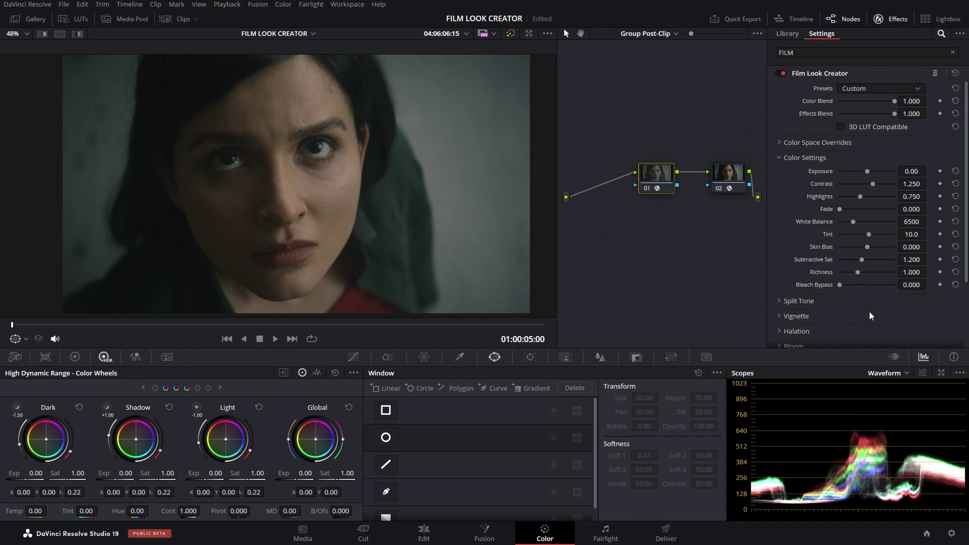
scroll(865, 302, down, 2)
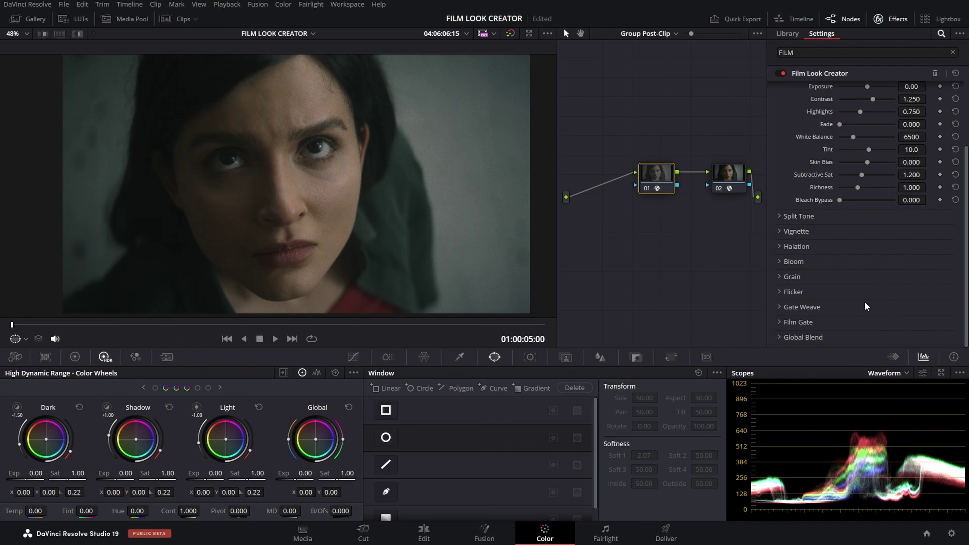
scroll(865, 301, up, 2)
click(866, 128)
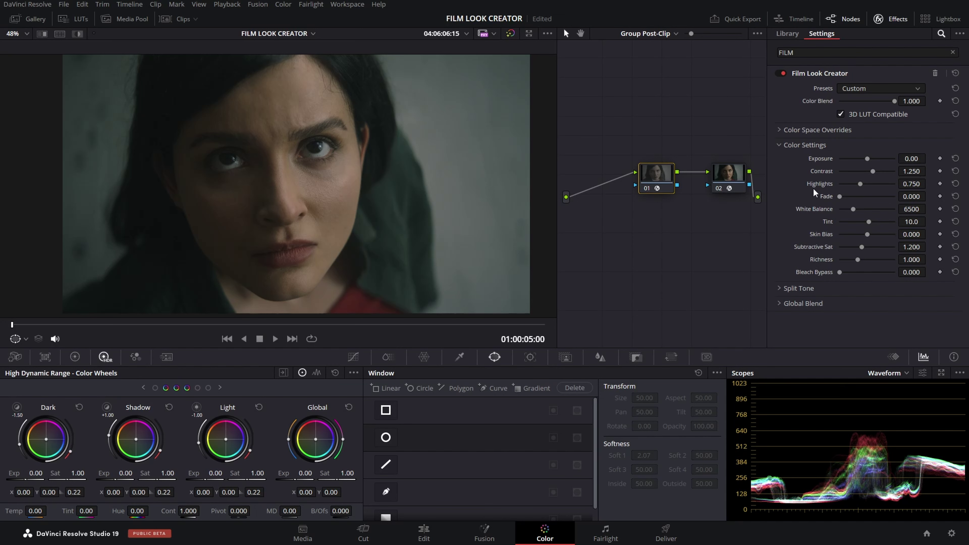
Set the Film Look Creator's Exposure to about 0.31 and Contrast to about 1.594.
mouse_move(931, 160)
mouse_down()
mouse_move(949, 160)
mouse_move(912, 158)
mouse_up()
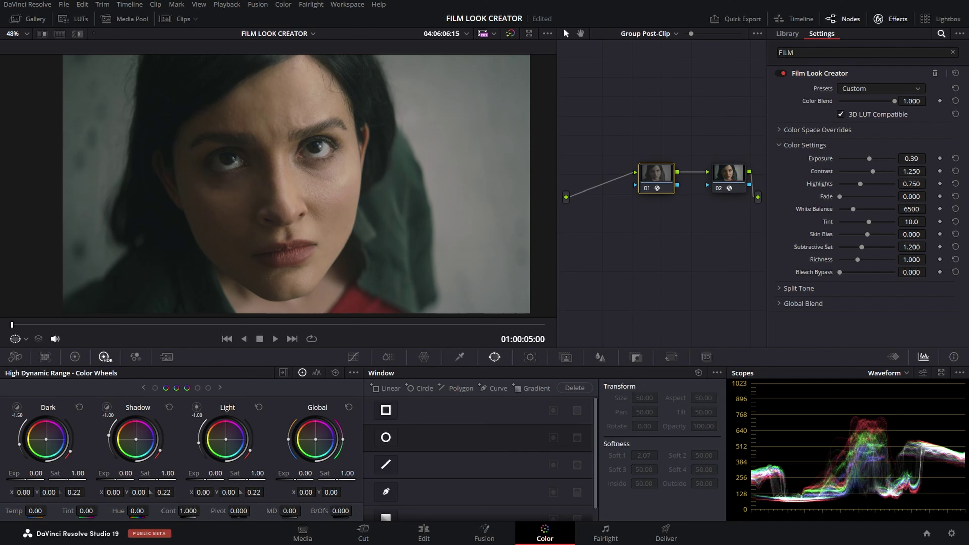
drag(911, 158, 928, 170)
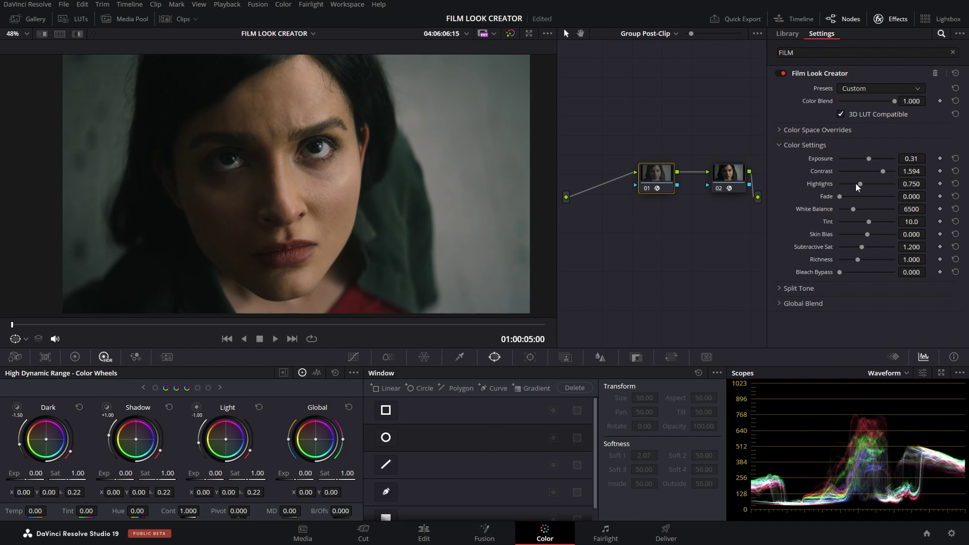
Test the Highlights setting at its lowest value and at 1.000, and reset it to its default.
drag(861, 184, 819, 182)
drag(704, 165, 923, 185)
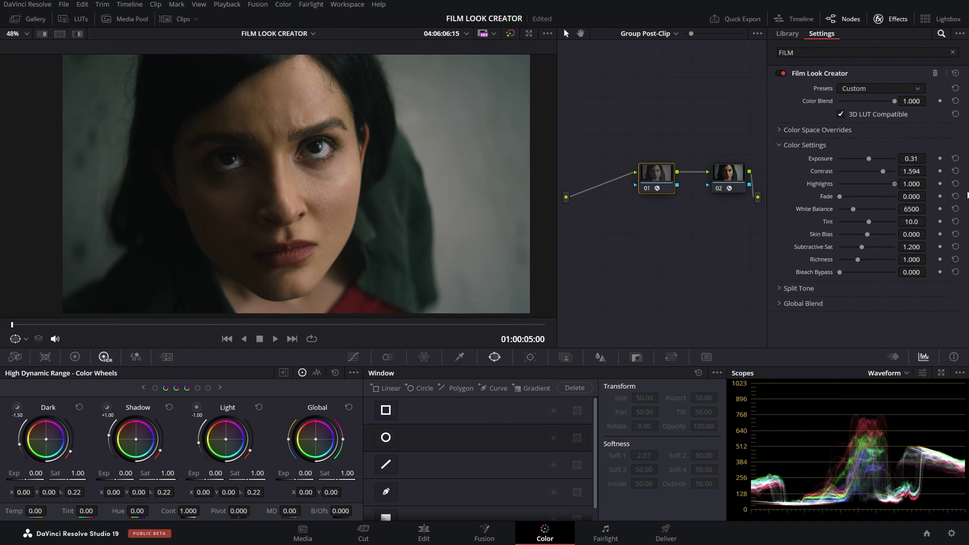
click(954, 184)
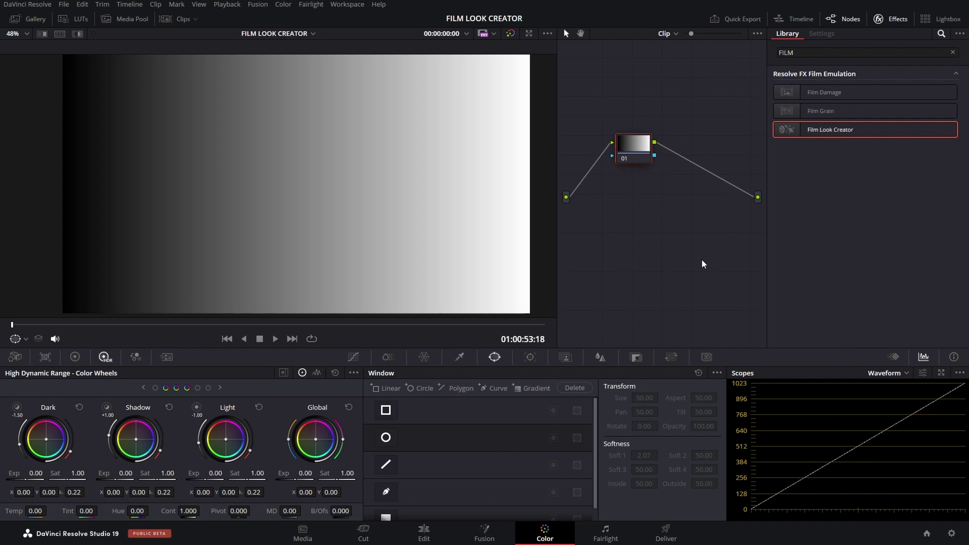
Apply Film Look Creator to the grayscale ramp clip's node and place the enlarged scopes window below the effect's color settings.
drag(846, 128, 640, 143)
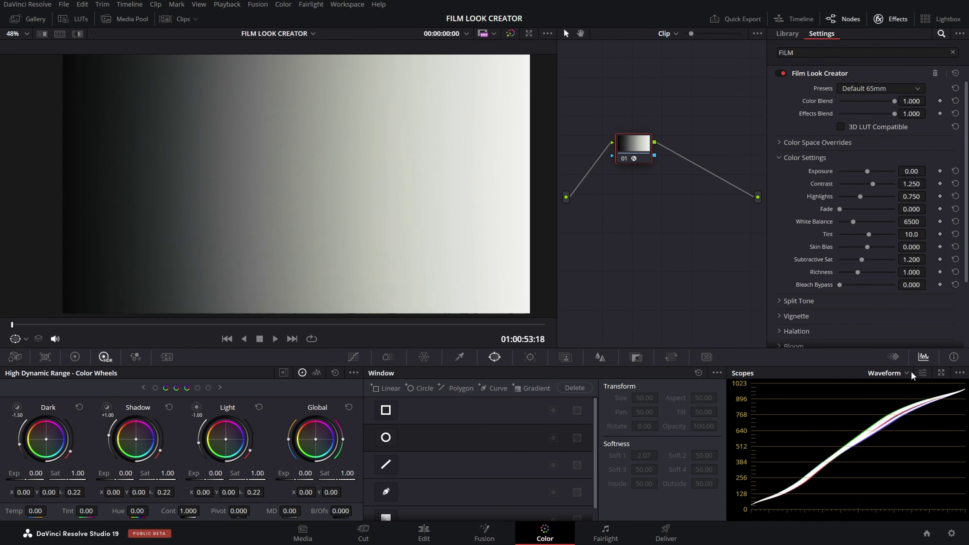
click(941, 373)
drag(798, 305, 861, 316)
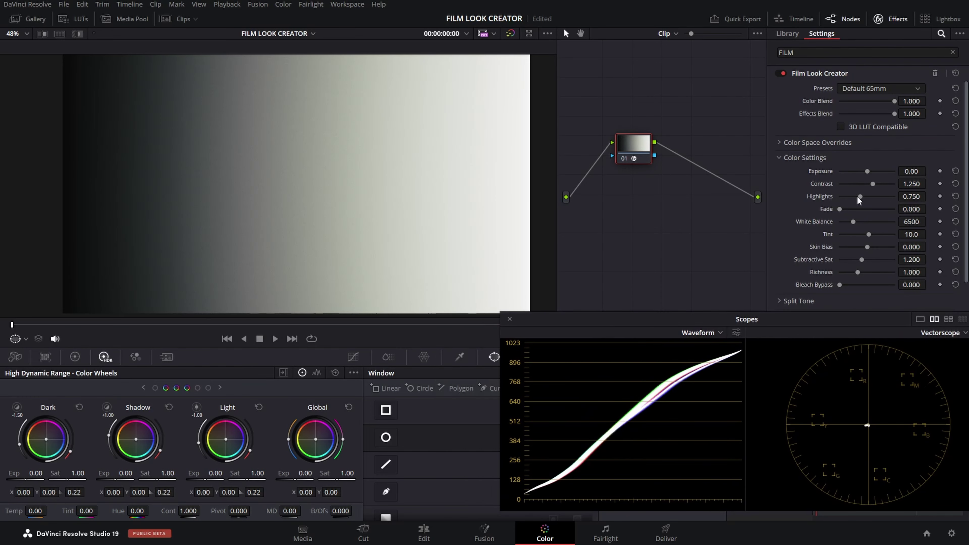
Lower the ramp clip's Highlights to 0.600, and test Fade at about 0.963 before lowering it fully.
drag(856, 196, 777, 205)
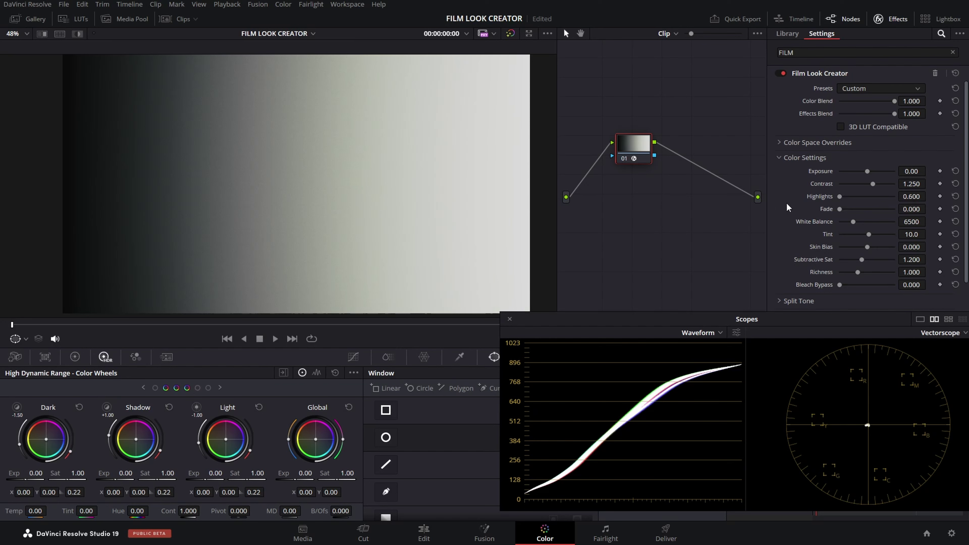
drag(840, 209, 875, 213)
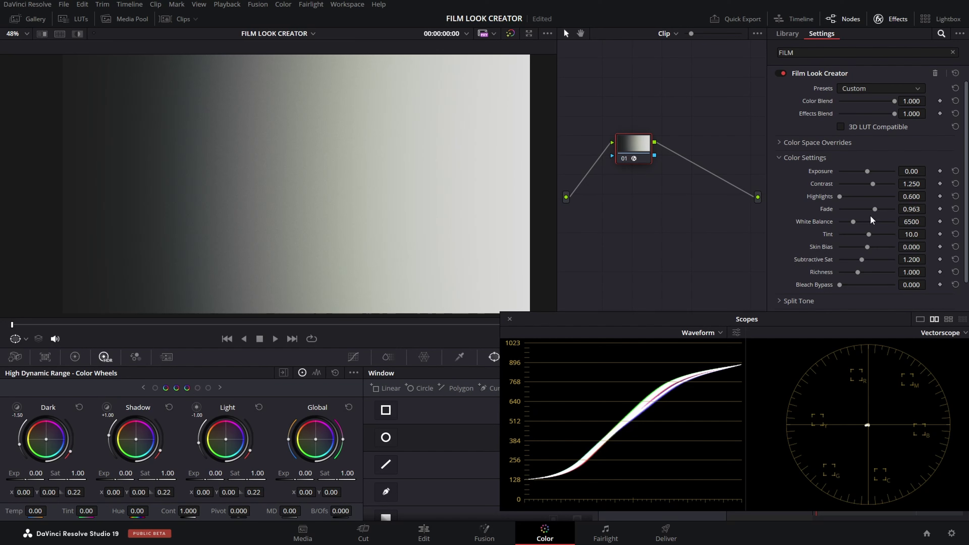
drag(875, 209, 791, 222)
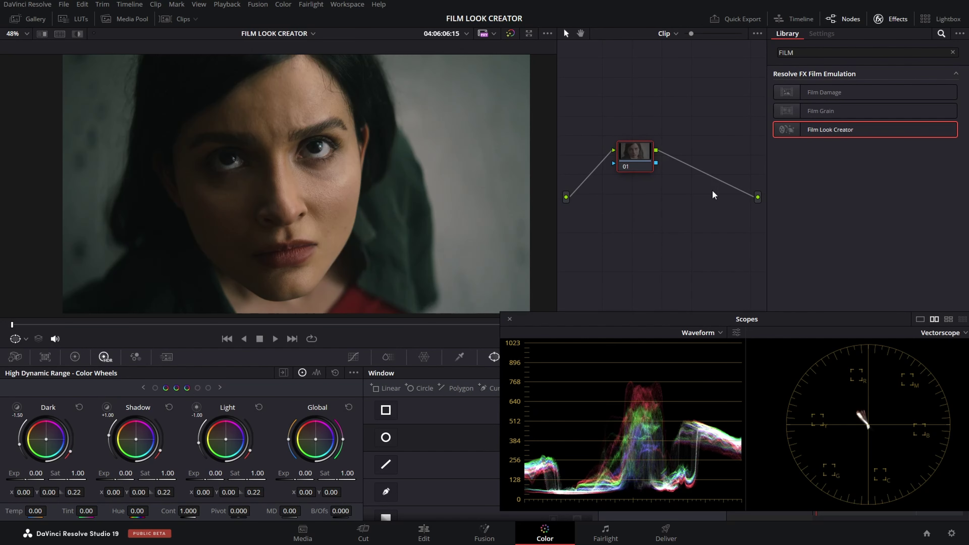
Set the Film Look Creator's Fade to about 0.371 in the portrait clip's Group Post-Clip graph.
click(668, 35)
click(682, 69)
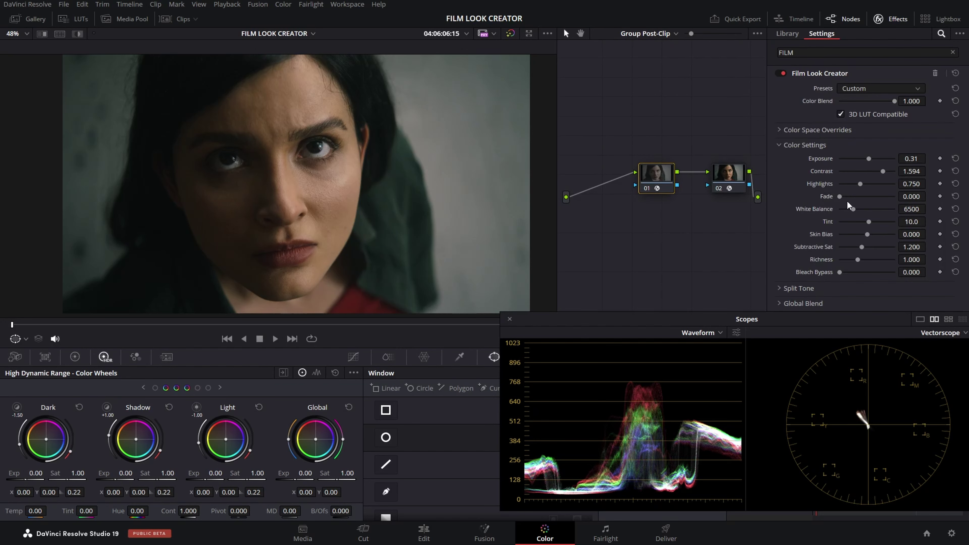
drag(840, 196, 852, 198)
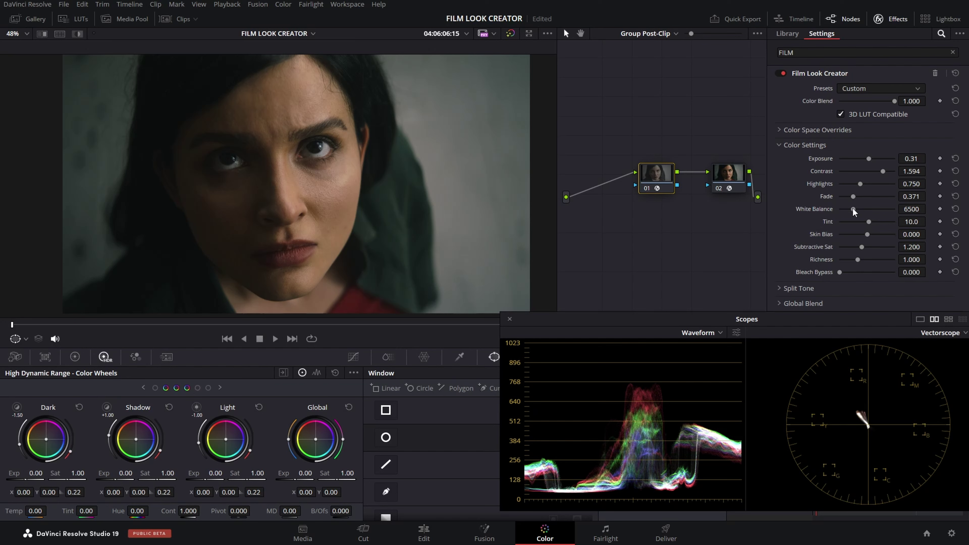
Set White Balance to about 5669 and Tint to about 11.2, compare with the node off and on, and save.
drag(852, 207, 850, 208)
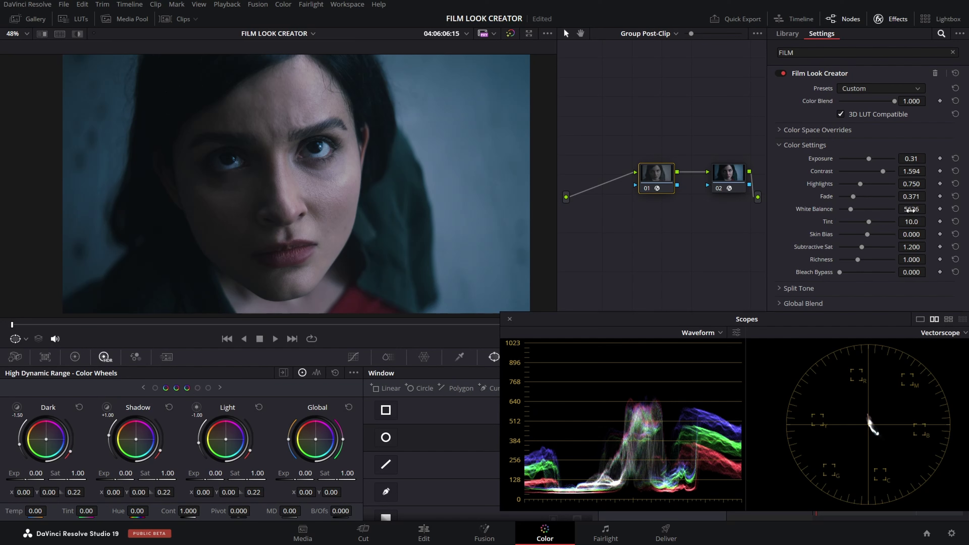
drag(924, 208, 928, 208)
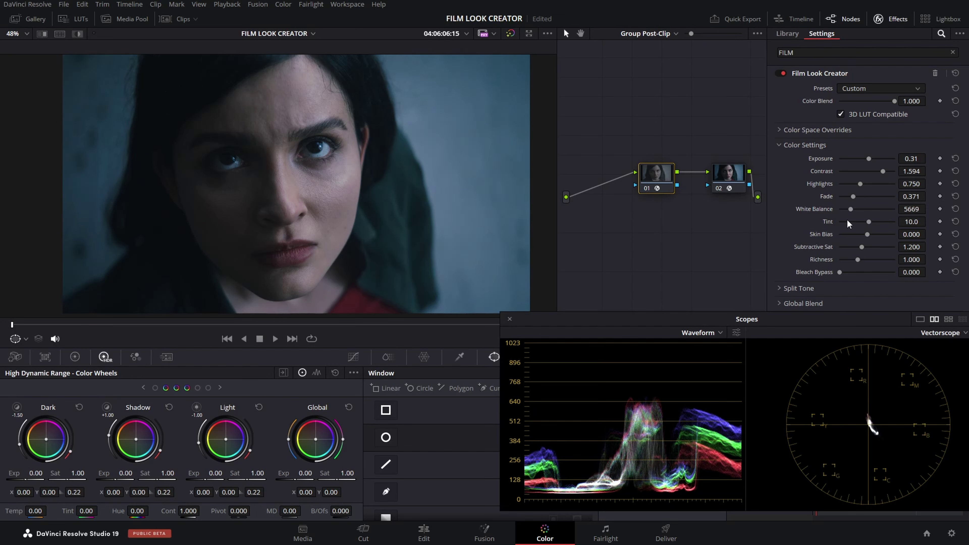
drag(869, 222, 906, 222)
key(ctrl+d)
key(ctrl+d)
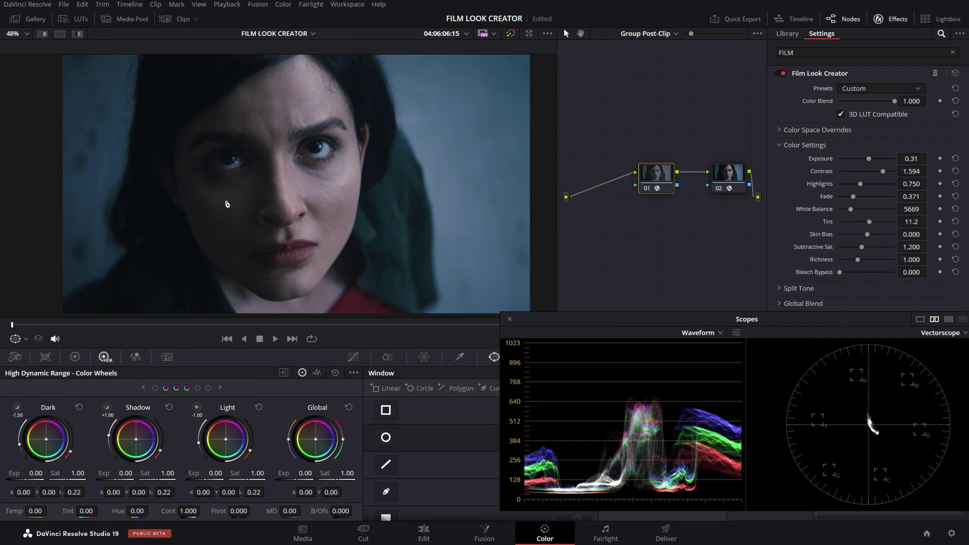
key(ctrl+s)
Set Subtractive Sat to about 1.707 and Richness to about 1.596 for the portrait's film look.
click(867, 235)
drag(861, 246, 870, 245)
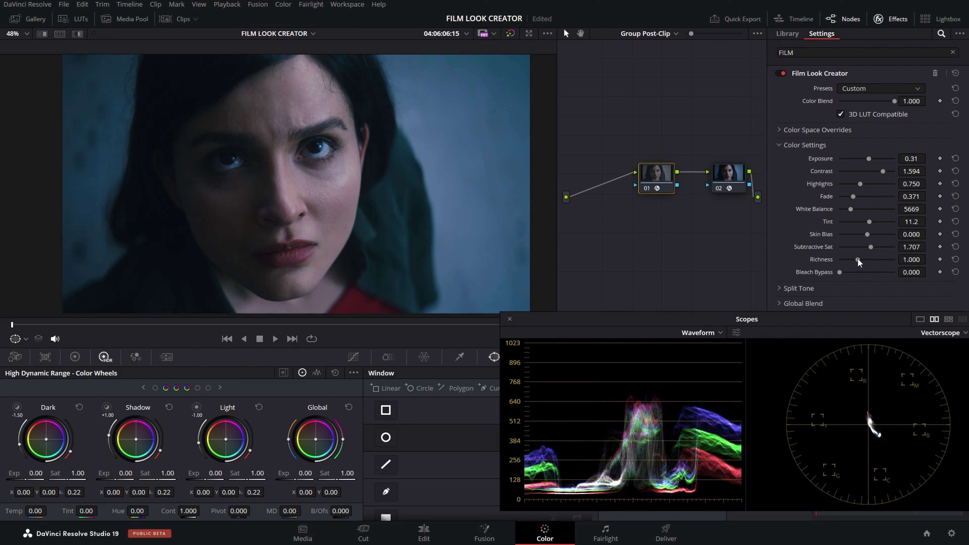
mouse_move(857, 258)
mouse_down()
mouse_move(838, 258)
mouse_move(872, 261)
mouse_up()
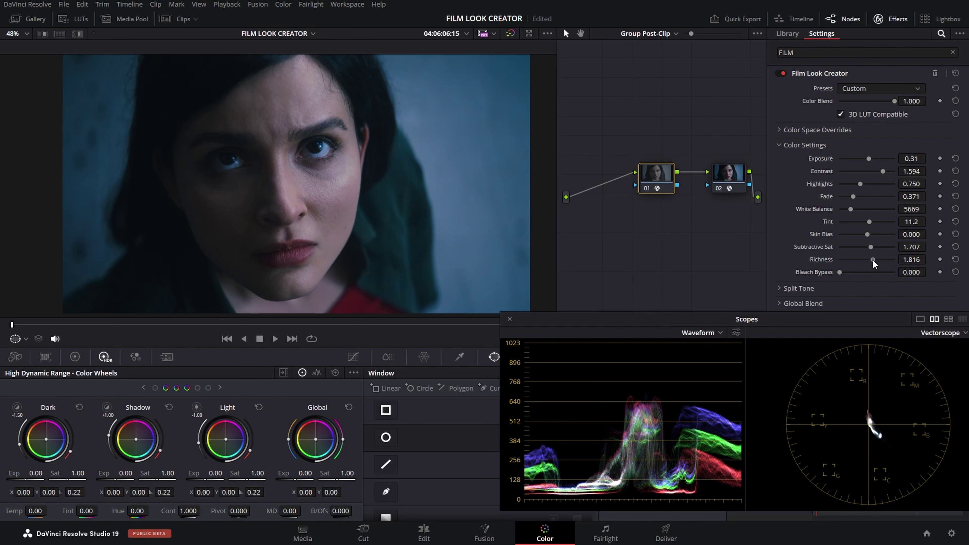
mouse_move(873, 260)
mouse_down()
mouse_move(822, 260)
mouse_move(901, 261)
mouse_move(868, 263)
mouse_up()
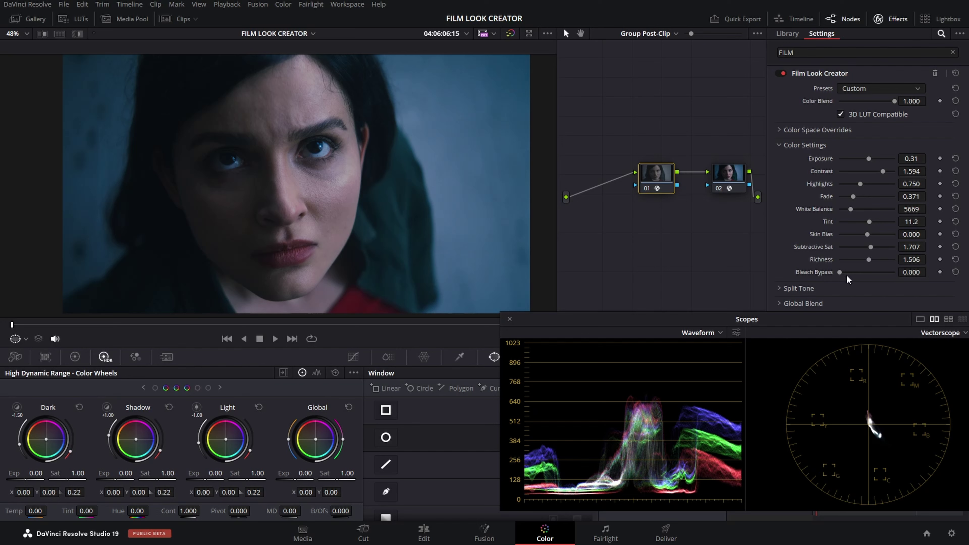
Set the Film Look Creator's Bleach Bypass to about 0.165 for the portrait clip and save the project.
mouse_move(841, 272)
mouse_down()
mouse_move(919, 276)
mouse_move(848, 272)
mouse_up()
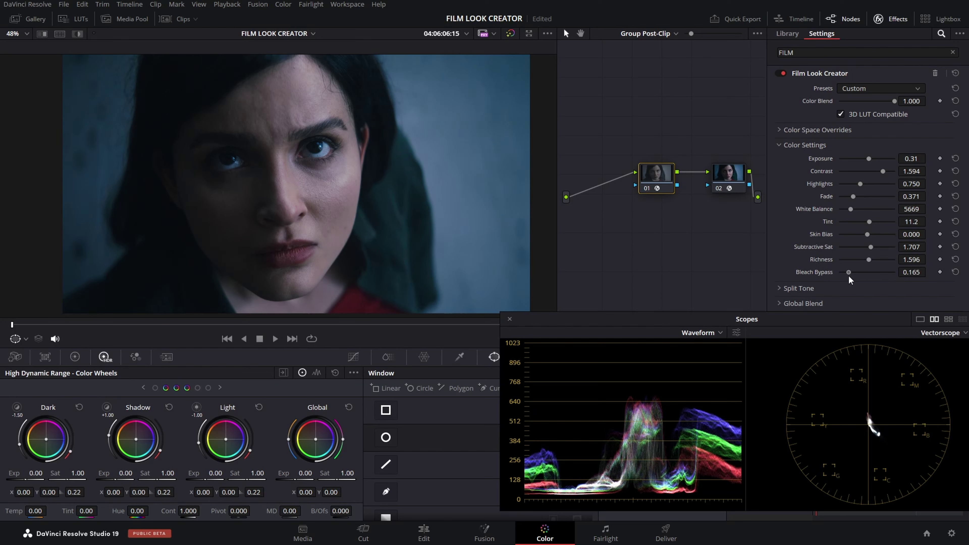
key(ctrl+s)
click(812, 149)
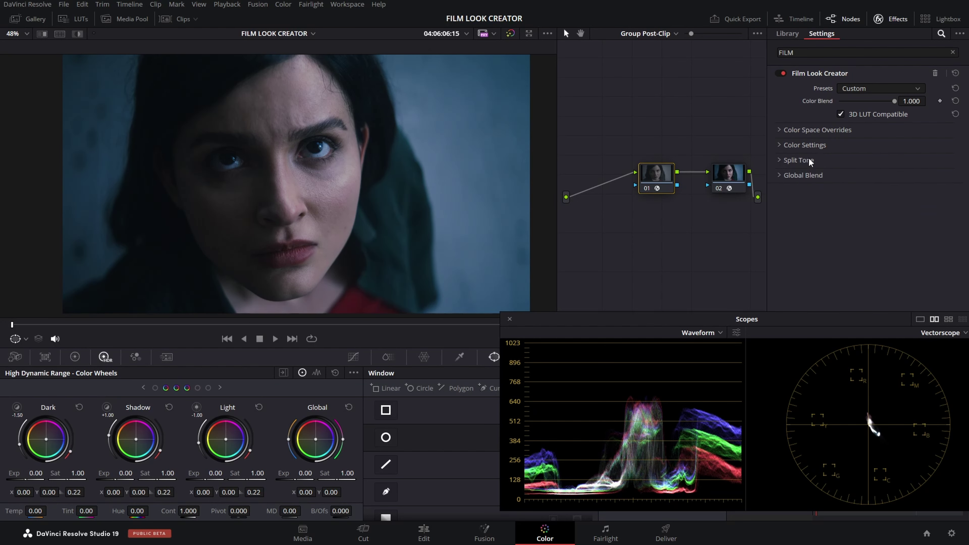
Enable Split Tone on the portrait's film look with Amount about 0.175 and Hue Angle about 32.9.
click(810, 160)
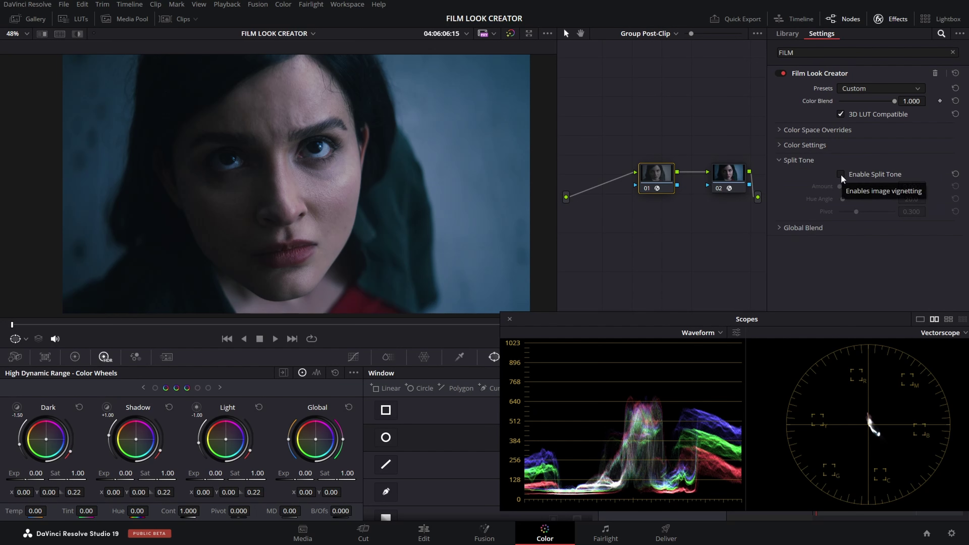
click(841, 174)
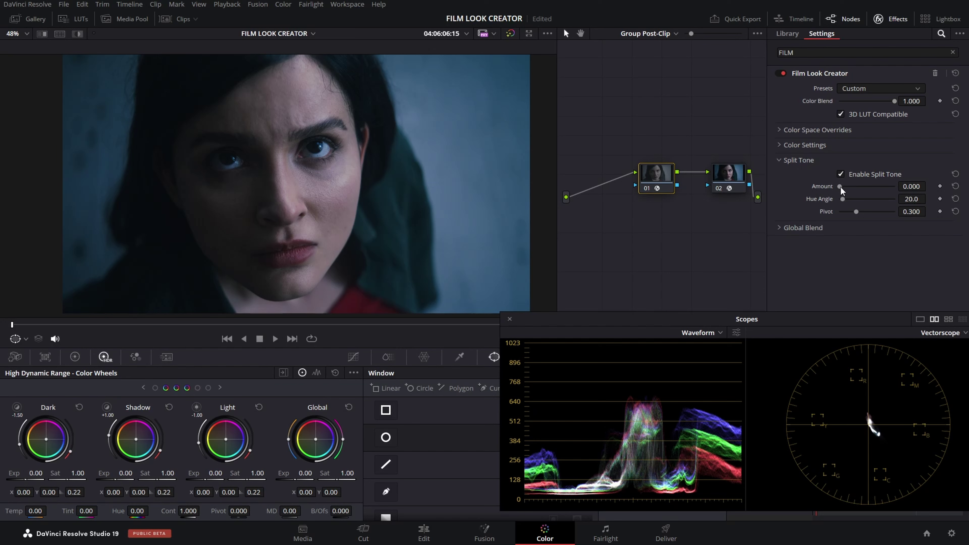
drag(839, 186, 851, 188)
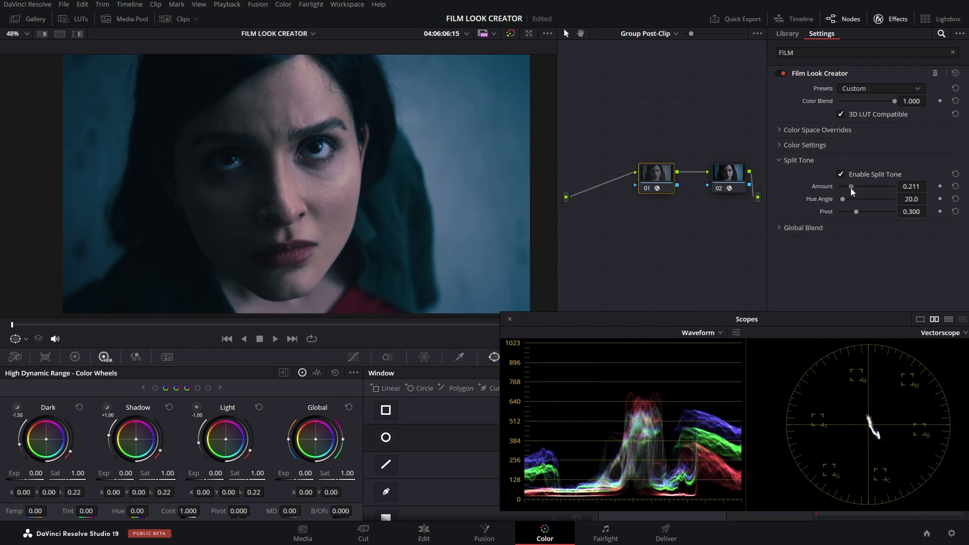
drag(851, 188, 849, 193)
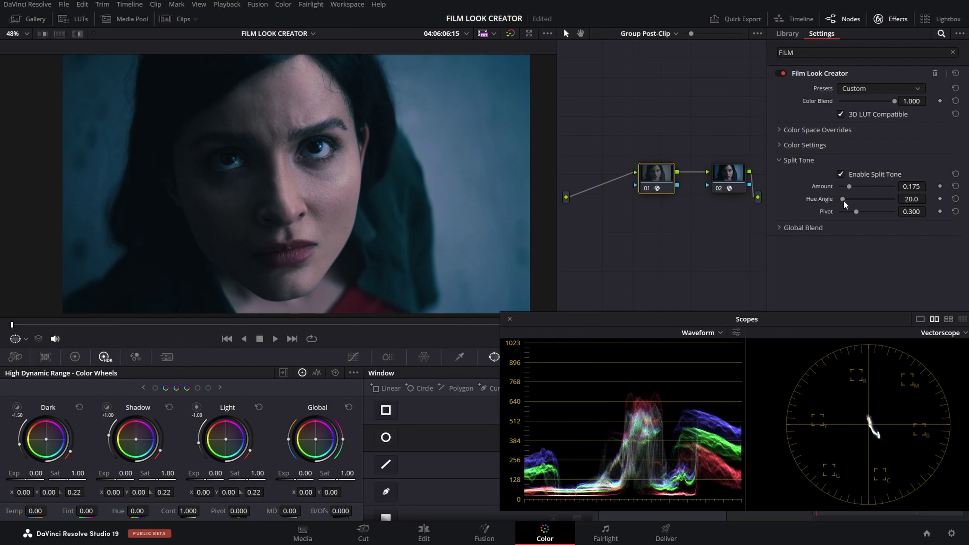
drag(842, 200, 848, 201)
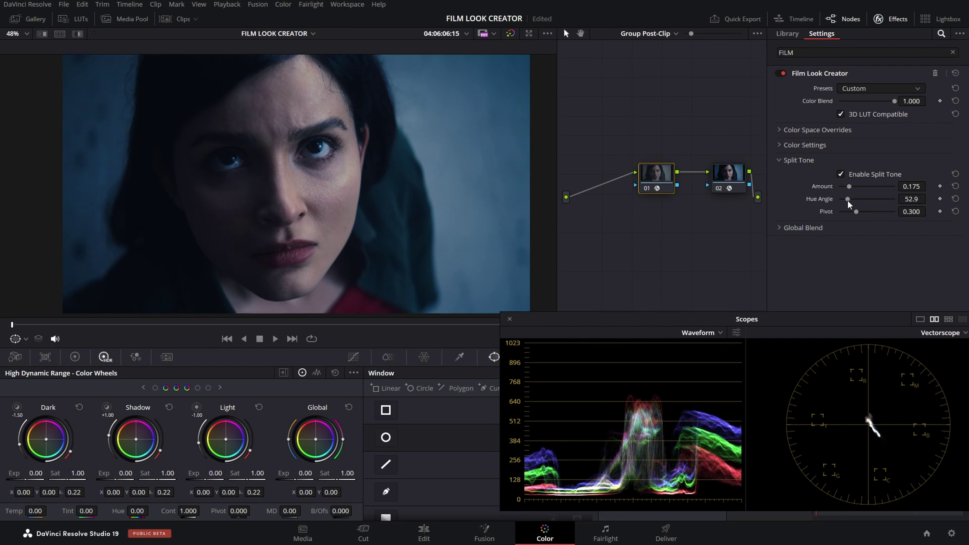
drag(847, 201, 844, 201)
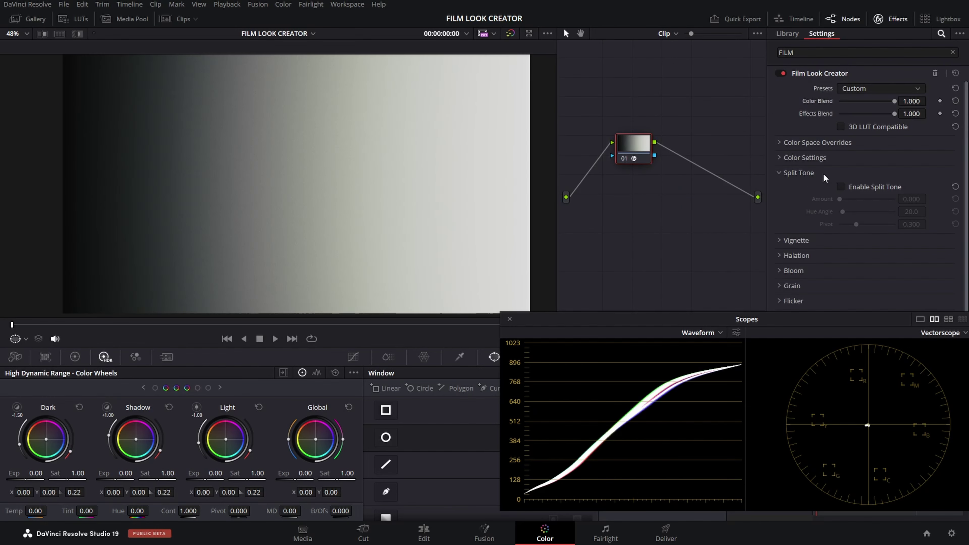
Enable Split Tone on the grey ramp clip at Amount 1.000, then test lowering its Pivot to about 0.165 and raise it slightly.
click(861, 187)
drag(841, 199, 899, 201)
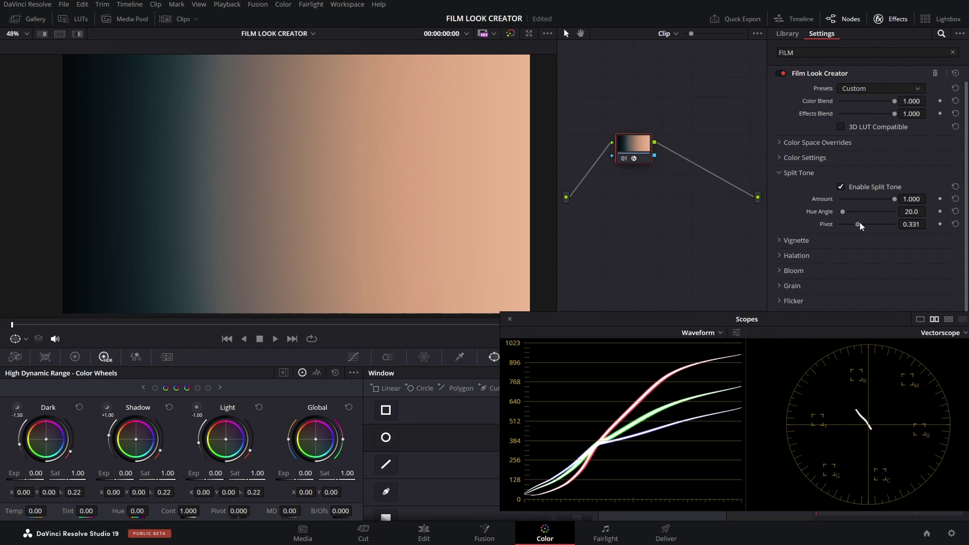
mouse_move(860, 223)
mouse_down()
mouse_move(869, 222)
mouse_move(849, 226)
mouse_up()
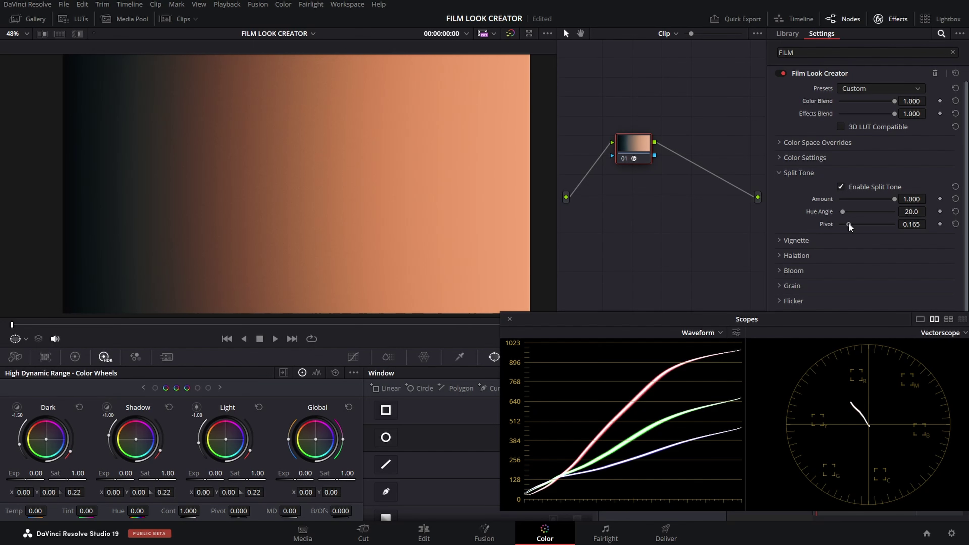
mouse_move(849, 227)
mouse_down()
mouse_move(842, 226)
mouse_move(854, 225)
mouse_up()
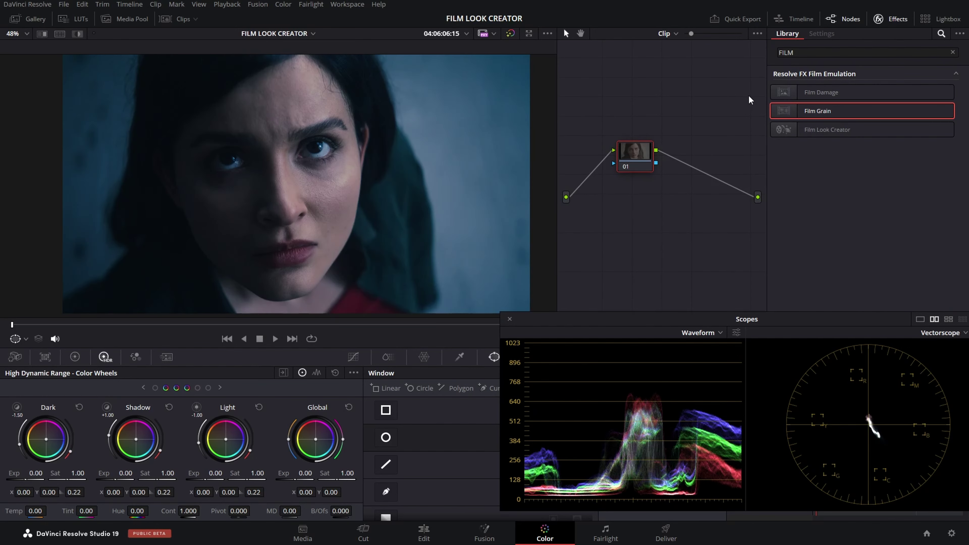
In the portrait's Group Post-Clip graph, lower the Split Tone Amount to about 0.075 and turn off 3D LUT Compatible.
click(682, 34)
click(683, 69)
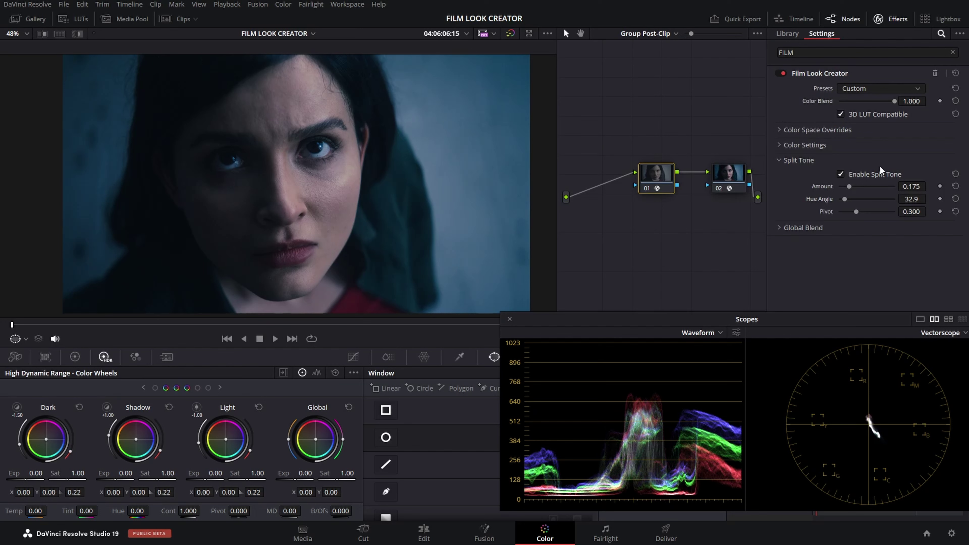
drag(848, 186, 843, 186)
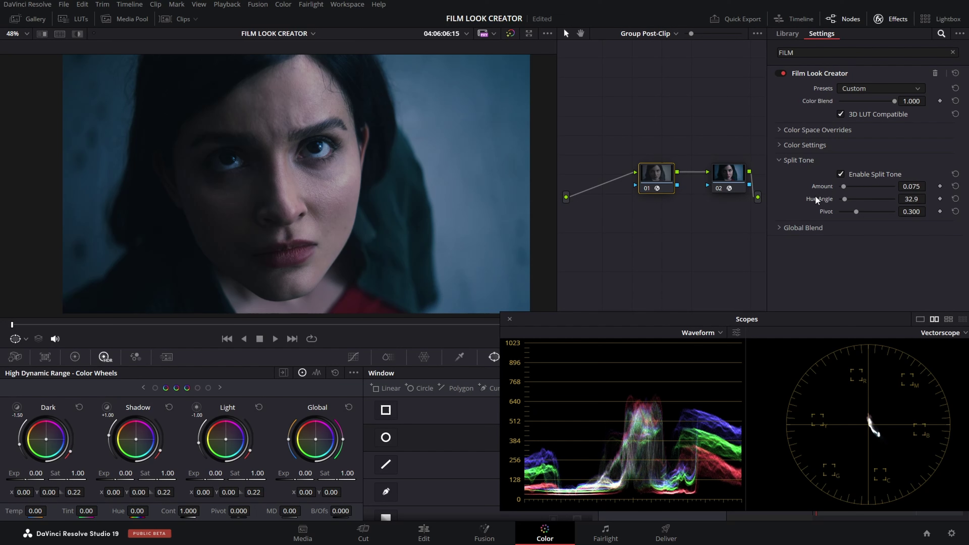
click(861, 117)
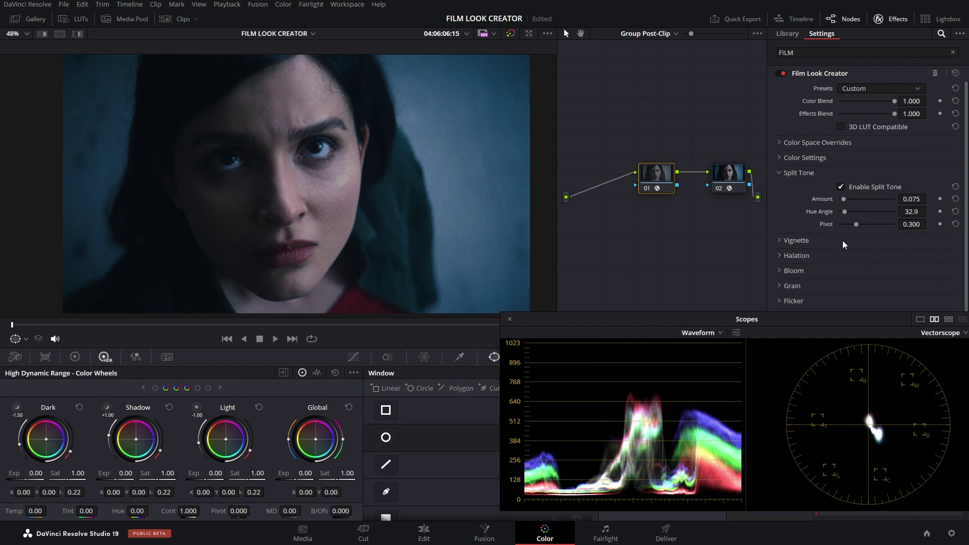
Compare the Vignette off and on, and set its Amount to about 0.624 and Size to about 0.220.
scroll(842, 239, down, 1)
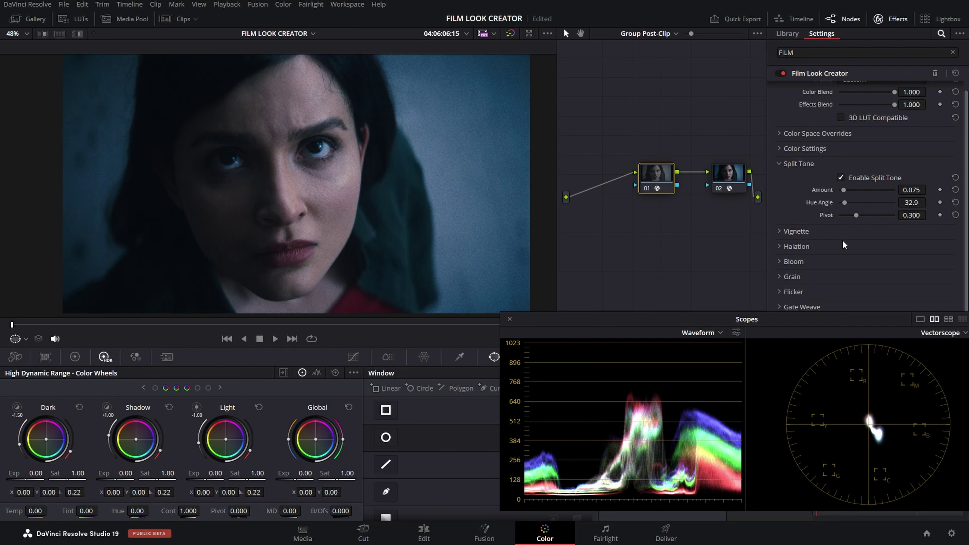
click(798, 231)
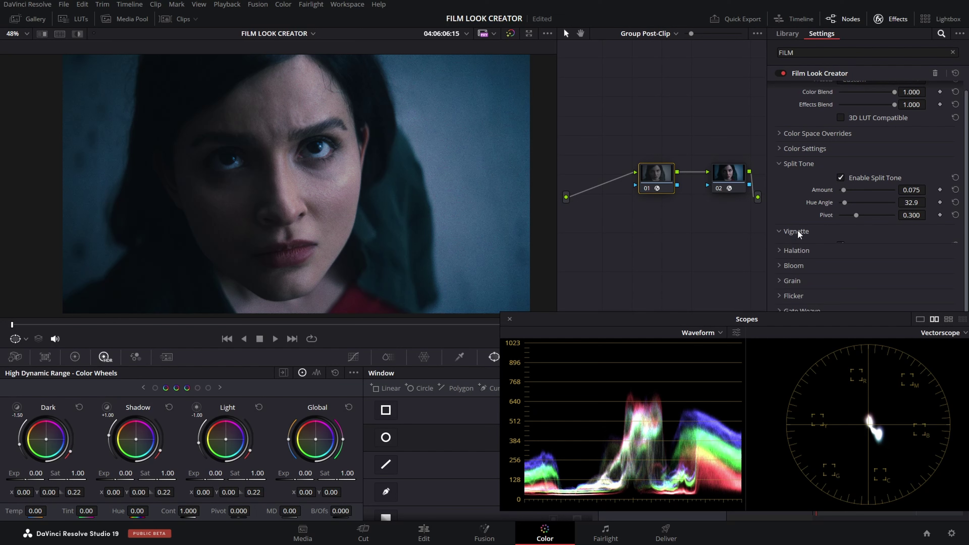
scroll(822, 225, down, 2)
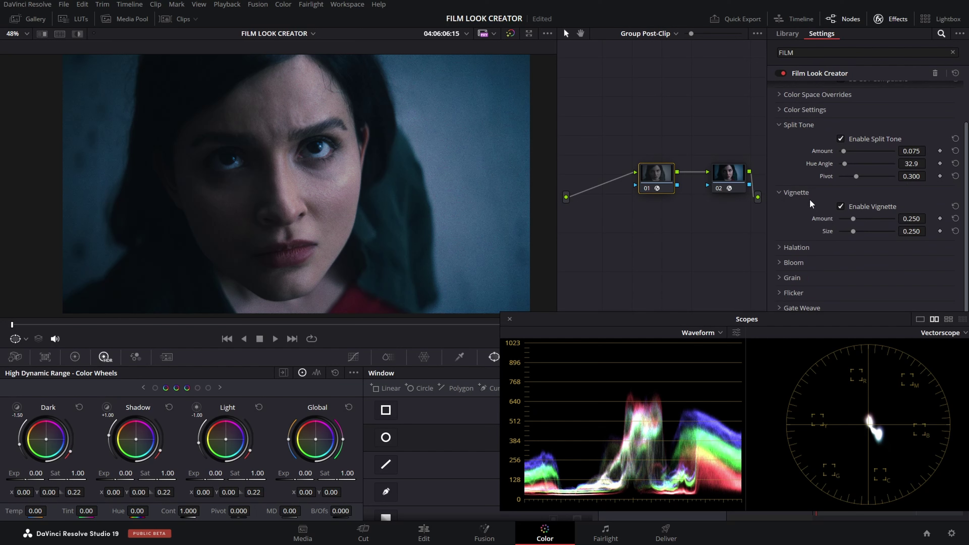
click(857, 207)
click(857, 207)
click(857, 207)
click(857, 207)
drag(852, 218, 883, 223)
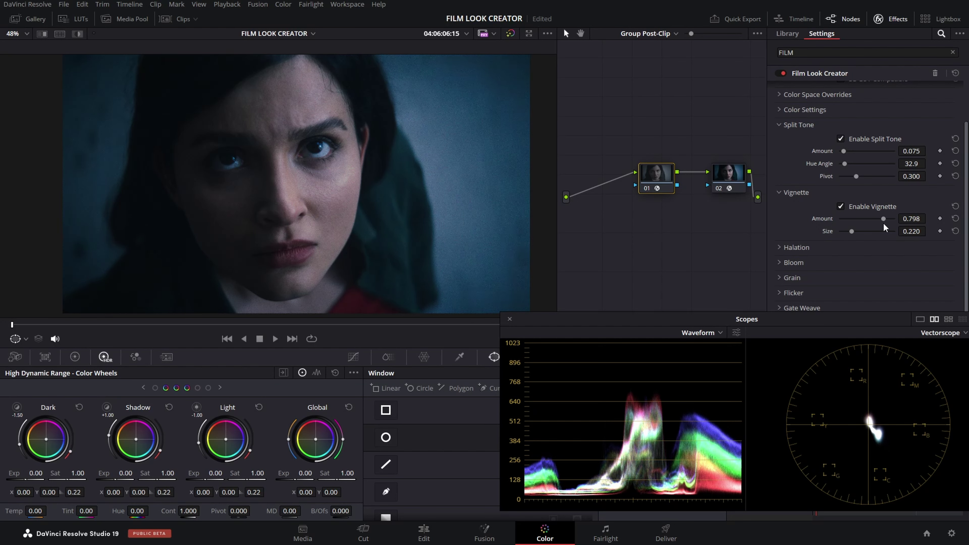
mouse_move(883, 219)
mouse_down()
mouse_move(857, 219)
mouse_move(869, 219)
mouse_up()
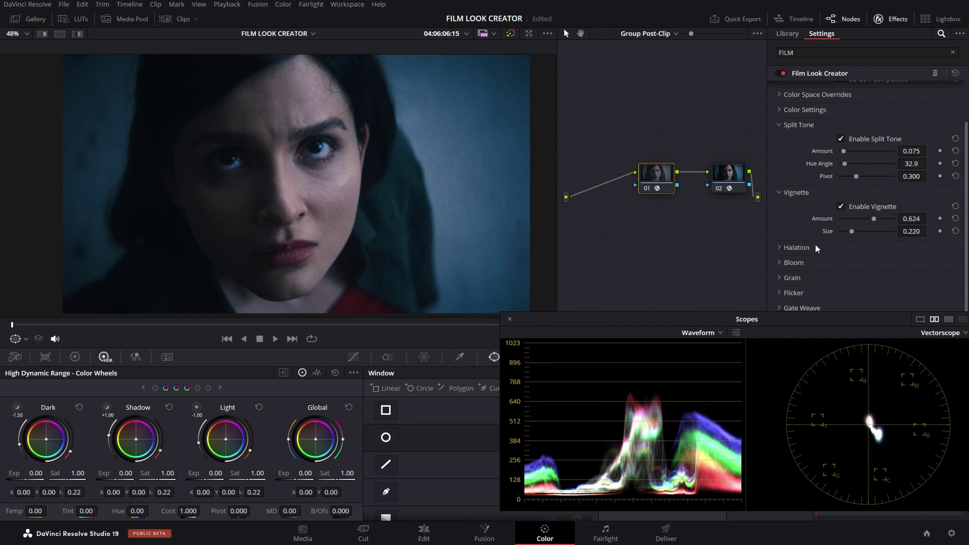
Compare Halation off and on, examine the face up close with Amount 1.000 and Radius 10.00, and save.
click(805, 246)
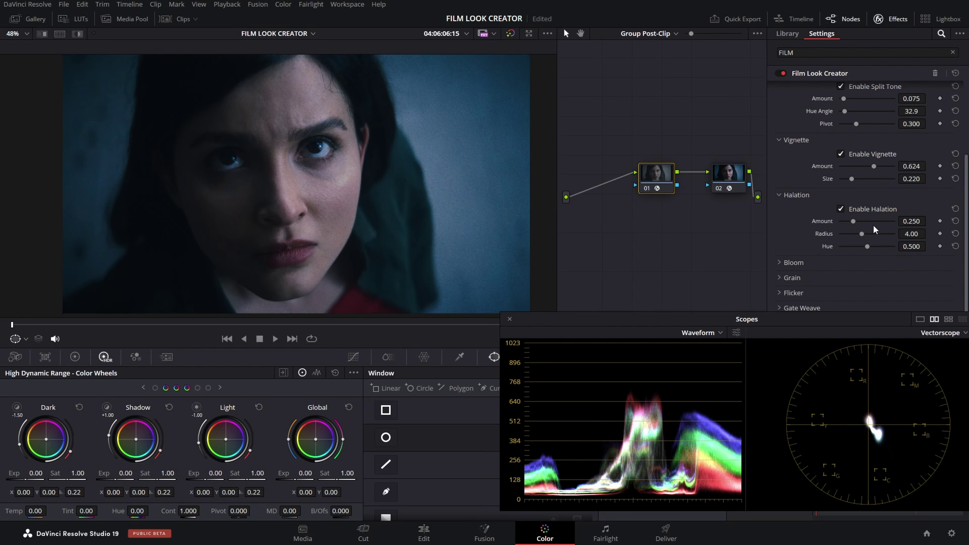
click(869, 211)
click(868, 213)
drag(853, 221, 895, 233)
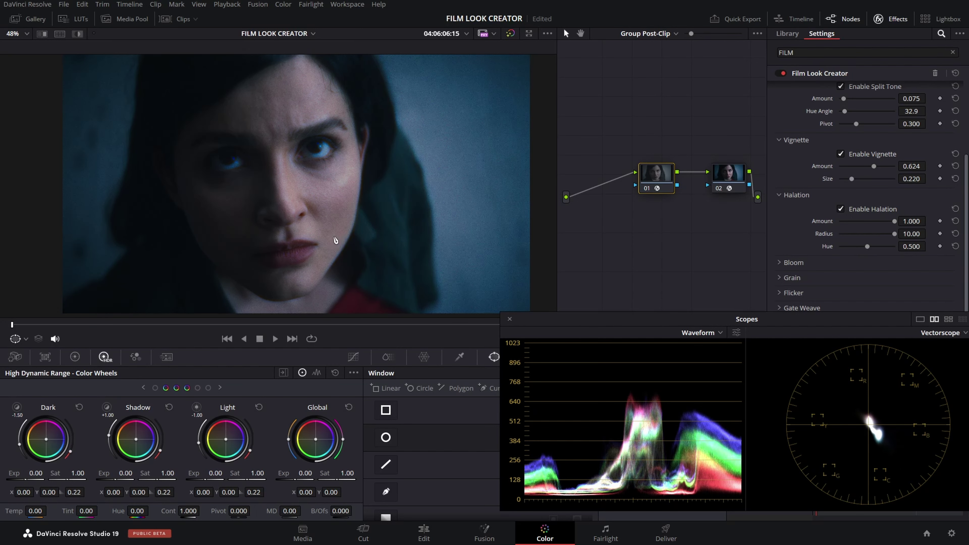
scroll(336, 240, up, 5)
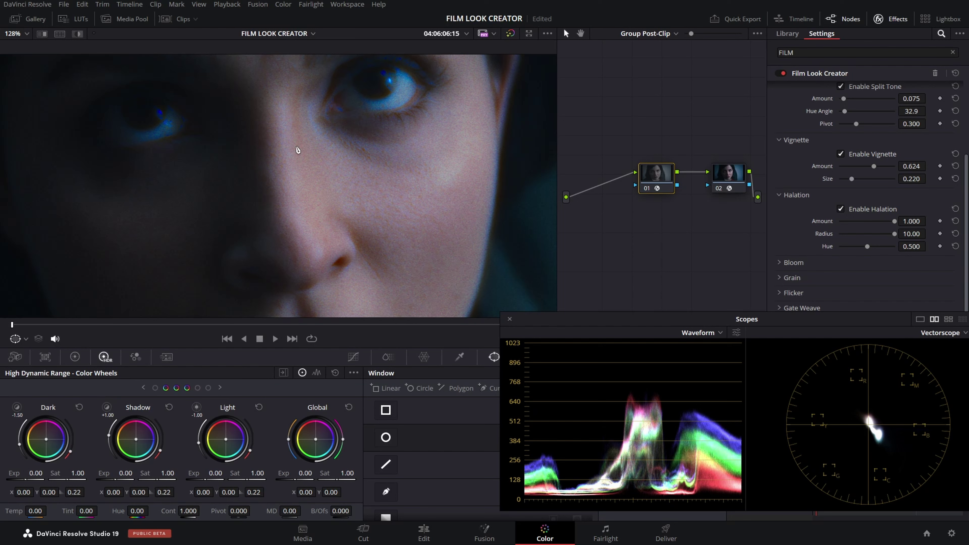
key(ctrl+s)
Set Halation to Amount about 0.495, Radius about 7.70 and Hue about 0.312.
drag(885, 222, 806, 263)
scroll(489, 191, down, 3)
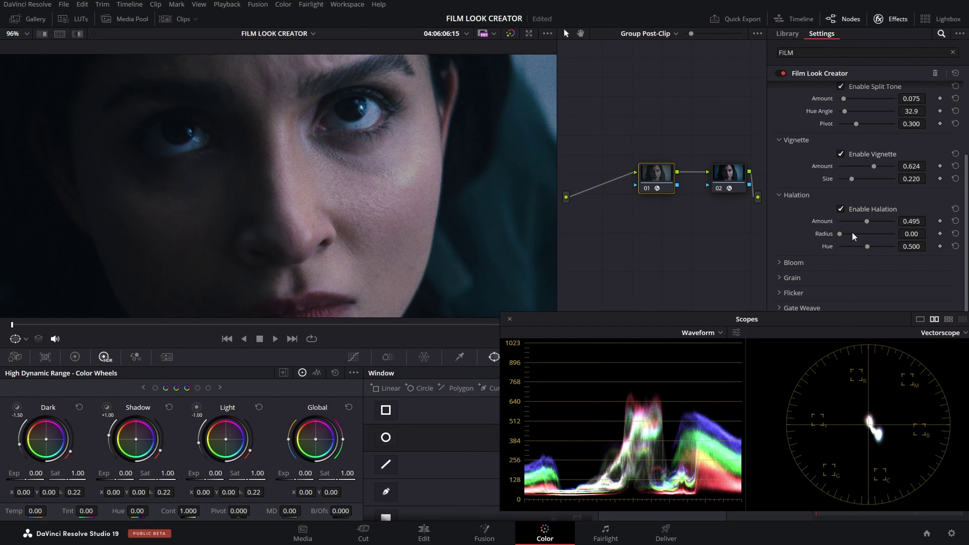
drag(841, 233, 882, 235)
mouse_move(867, 247)
mouse_down()
mouse_move(894, 248)
mouse_move(834, 248)
mouse_move(910, 250)
mouse_move(856, 250)
mouse_up()
scroll(487, 217, down, 2)
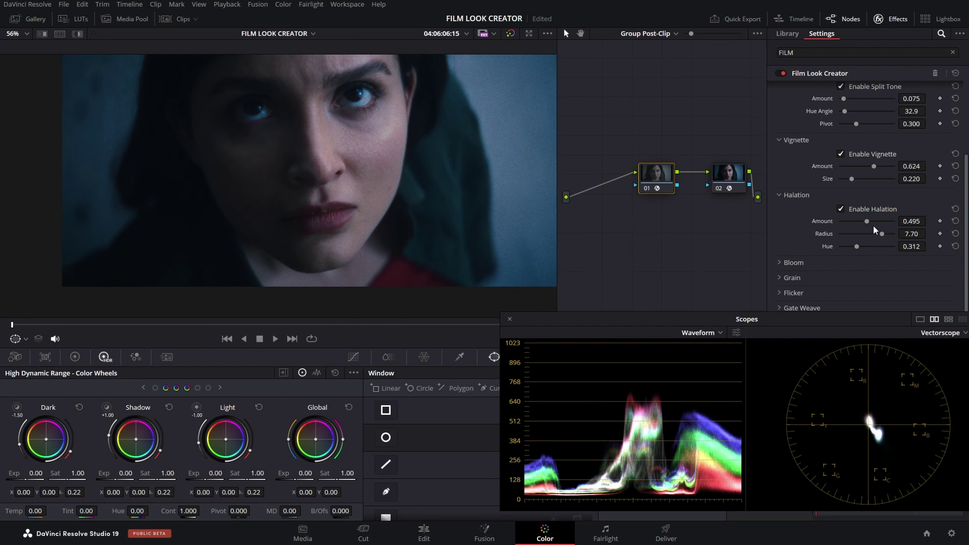
Compare the portrait with Bloom disabled and enabled, leaving Bloom on.
click(806, 263)
scroll(863, 229, down, 1)
scroll(861, 227, down, 1)
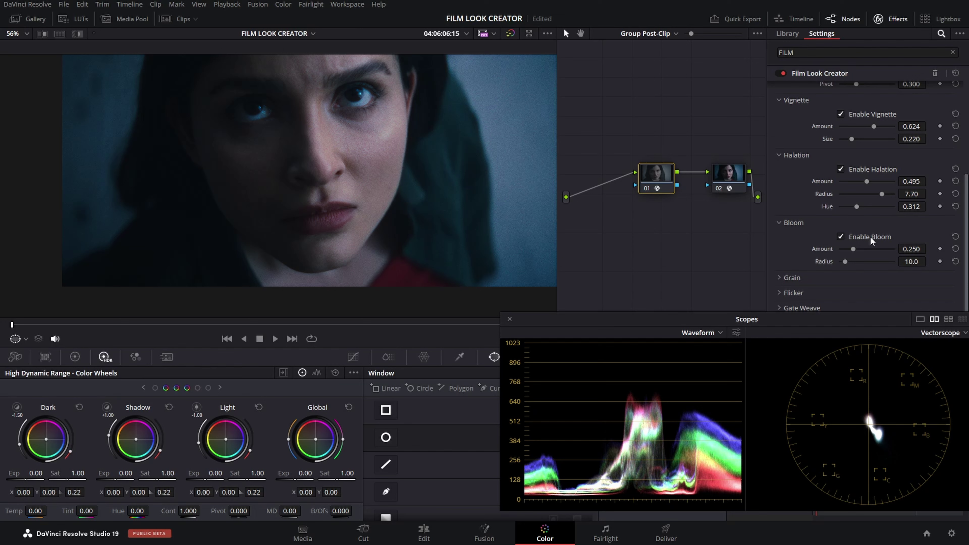
click(853, 241)
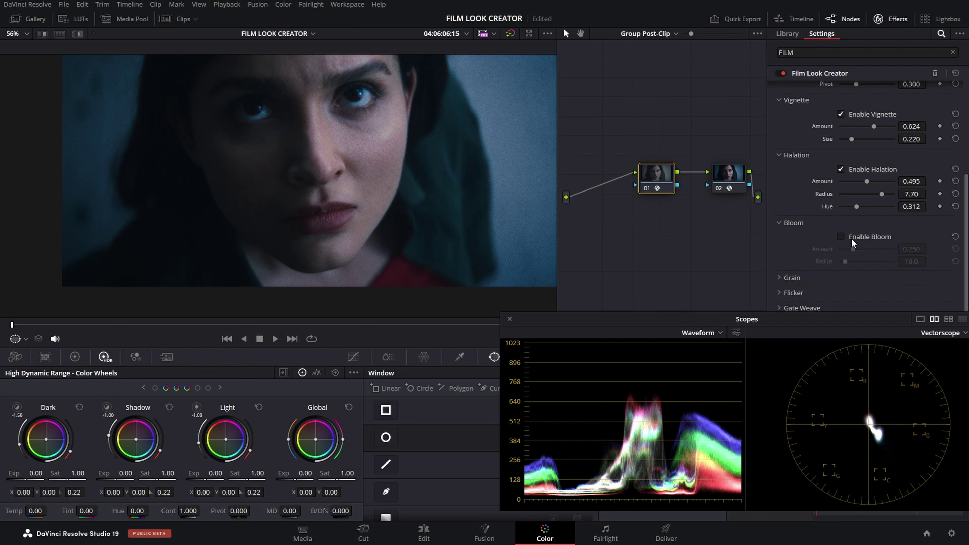
click(853, 241)
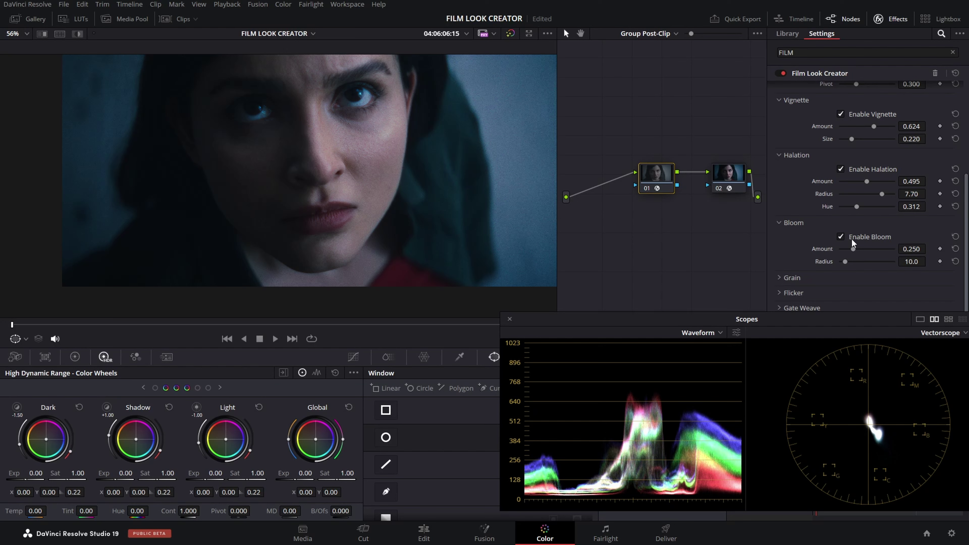
click(853, 242)
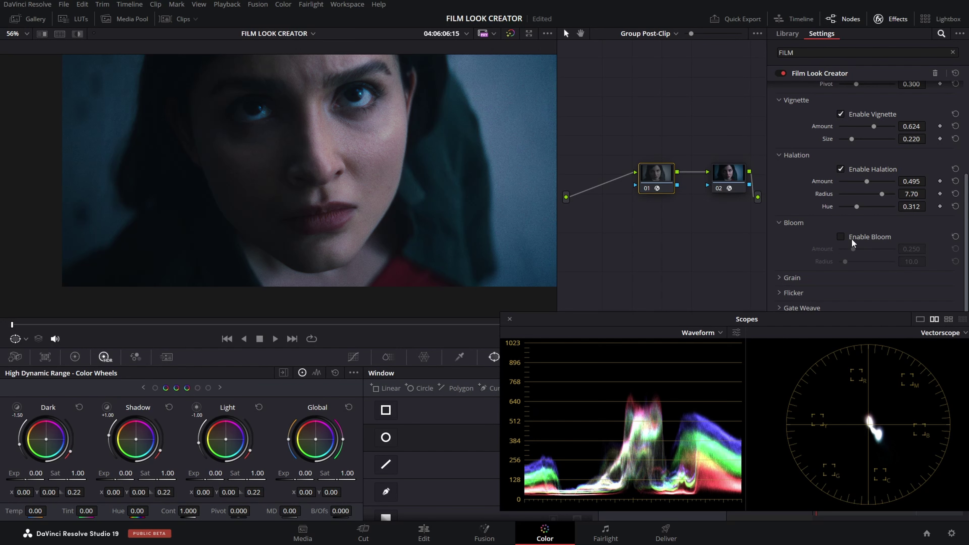
click(852, 240)
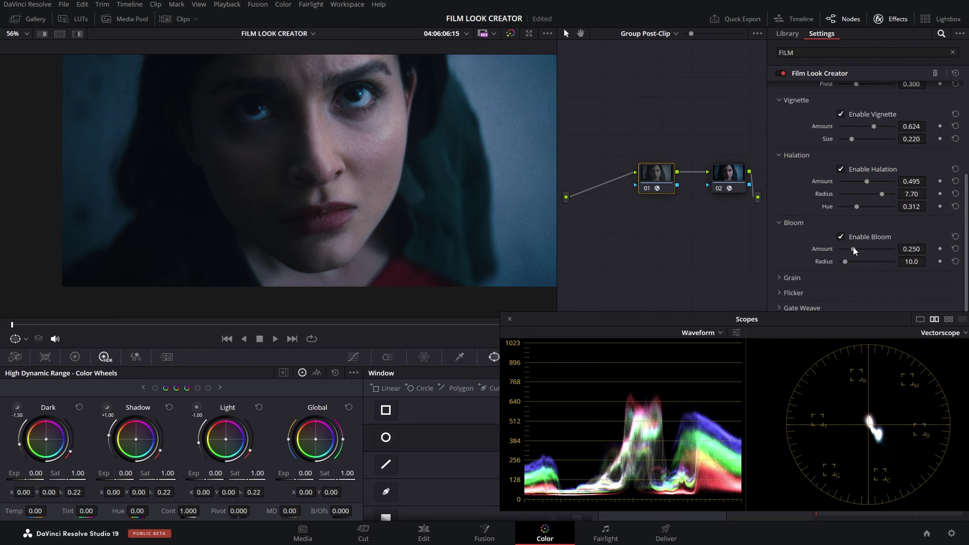
Test Bloom at Amount 1.000 with a much larger Radius, then reset both values to their defaults.
drag(853, 250, 895, 248)
scroll(374, 201, up, 2)
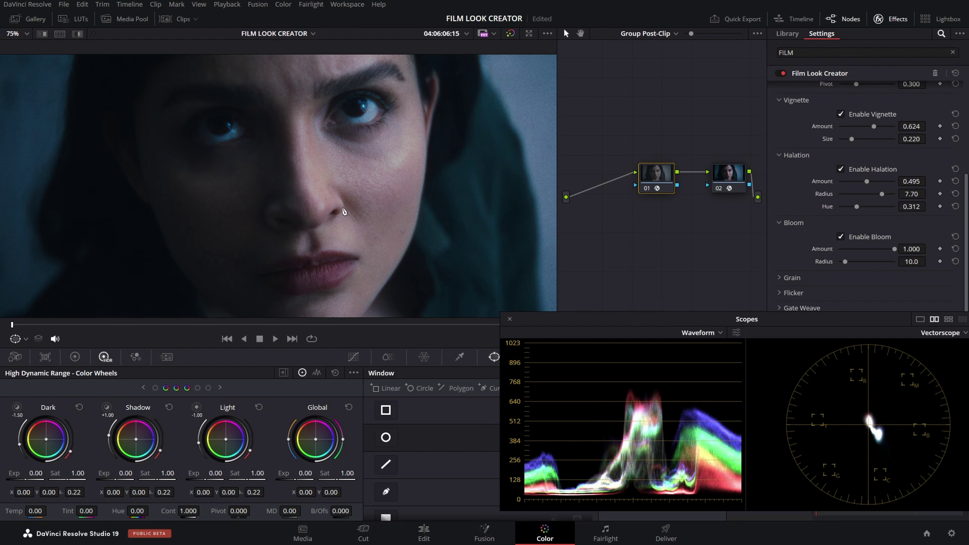
drag(845, 262, 885, 263)
click(955, 248)
click(956, 261)
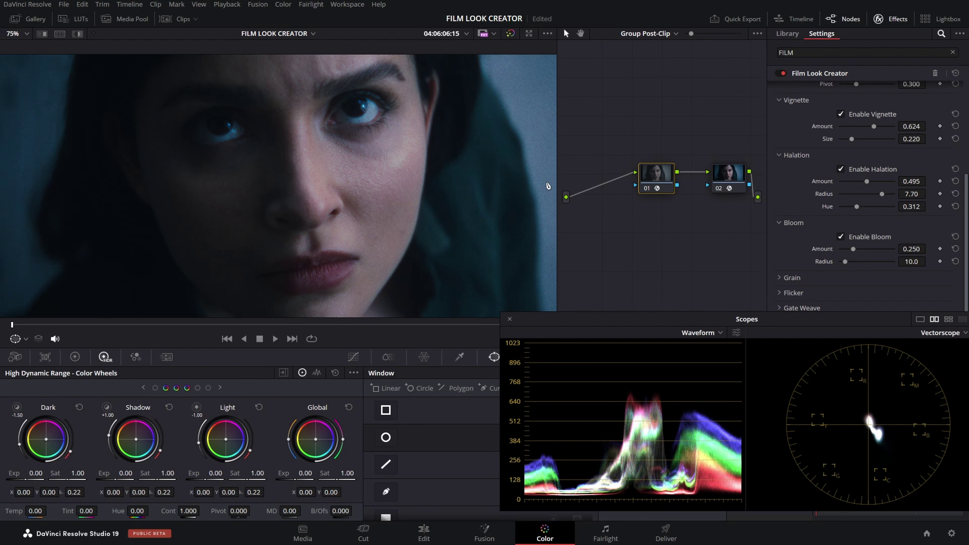
Test the Grain Amount at about 0.458 and a larger grain Size on the face, resetting each to its default.
click(808, 280)
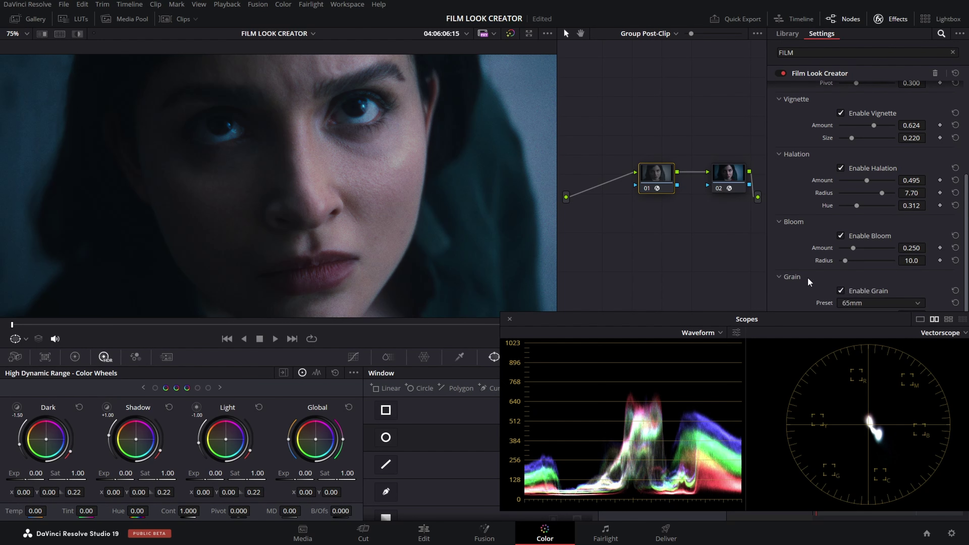
scroll(835, 233, down, 3)
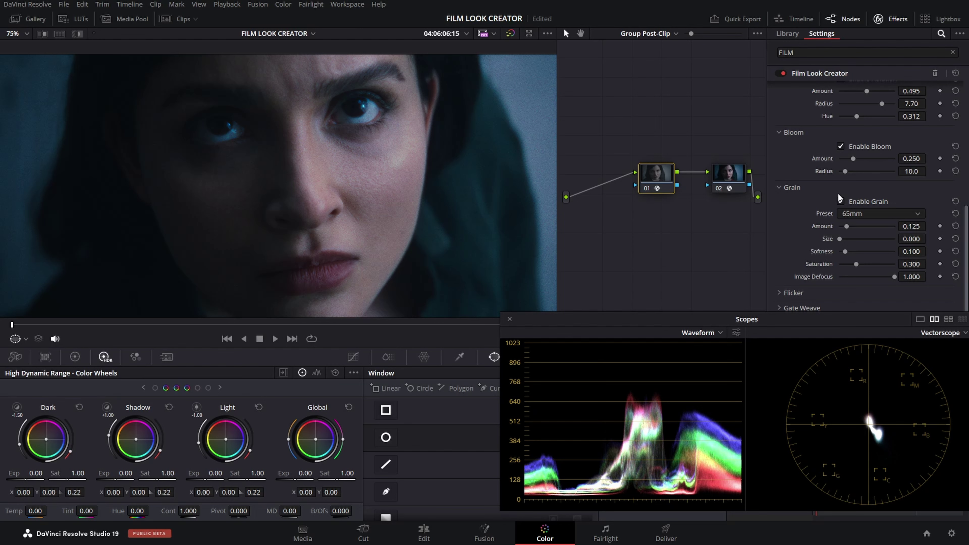
scroll(439, 215, up, 2)
drag(843, 227, 865, 224)
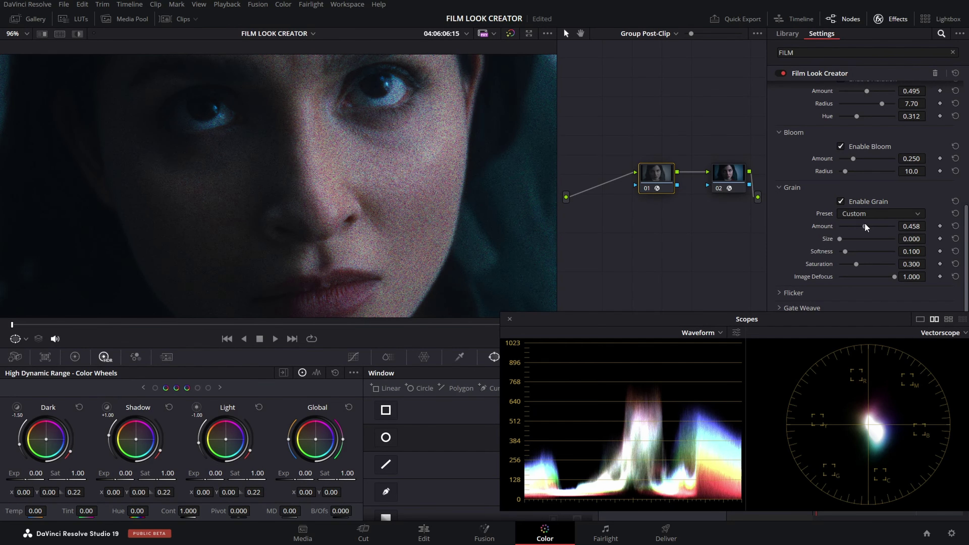
click(955, 226)
drag(841, 237, 928, 231)
click(955, 239)
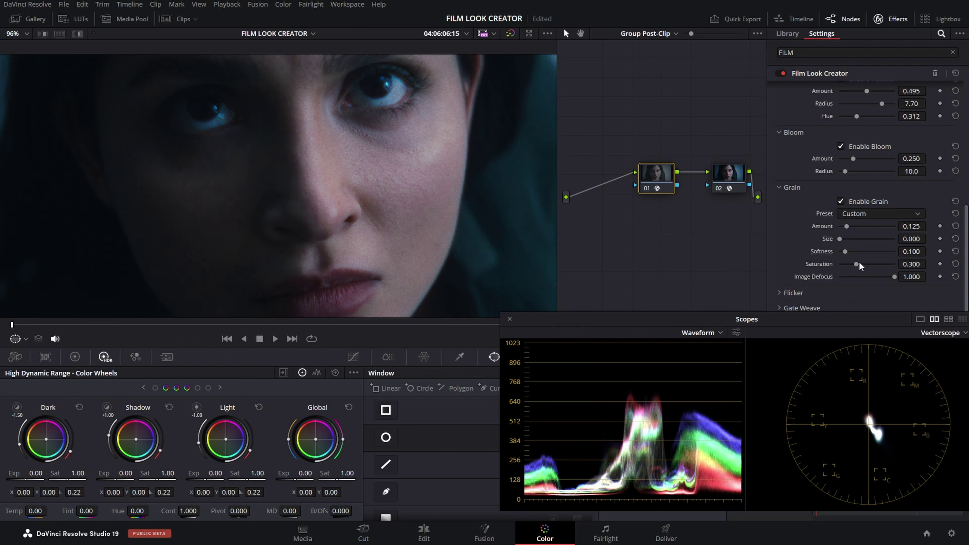
Test the Grain Saturation at 1.000, set it to 0.000, and examine the grain up close on the face.
drag(858, 261, 920, 263)
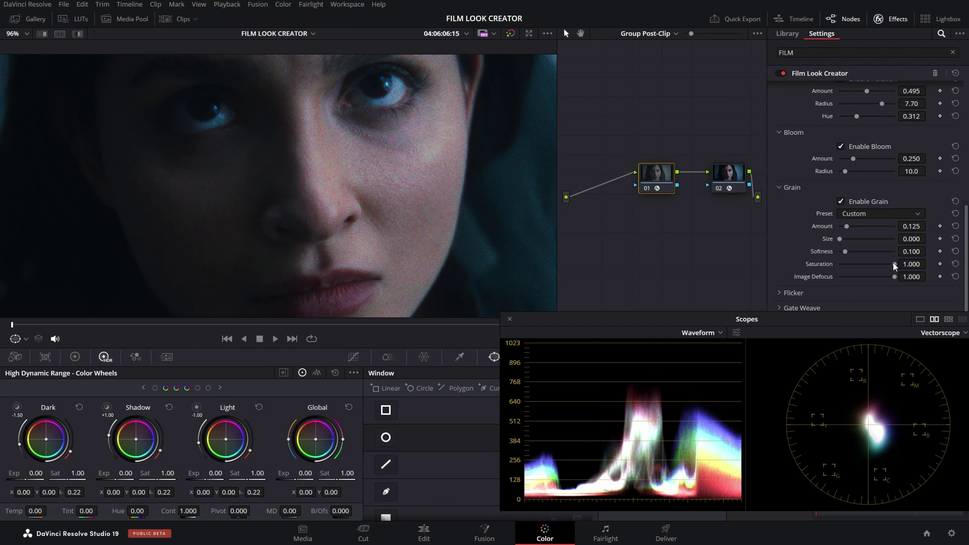
drag(893, 262, 677, 255)
scroll(377, 198, up, 3)
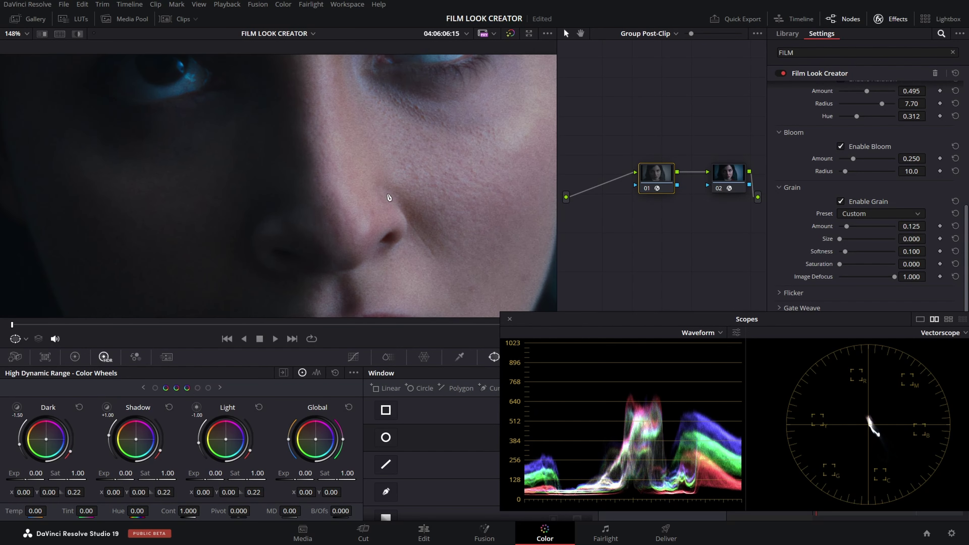
Set the Grain Amount to about 0.253 and Image Defocus to about 0.742.
mouse_move(905, 224)
mouse_down()
mouse_move(952, 225)
mouse_move(919, 228)
mouse_up()
scroll(481, 208, down, 4)
scroll(492, 192, down, 2)
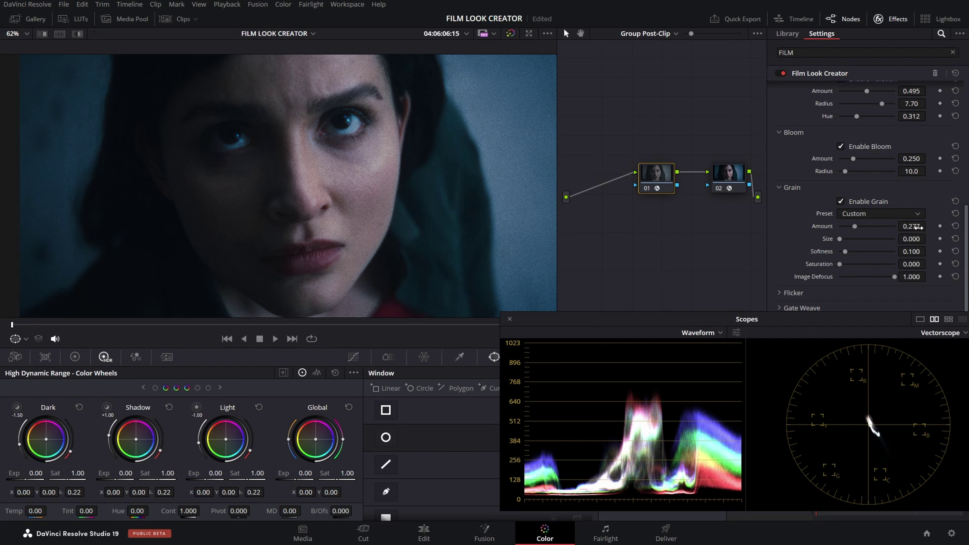
drag(919, 228, 910, 229)
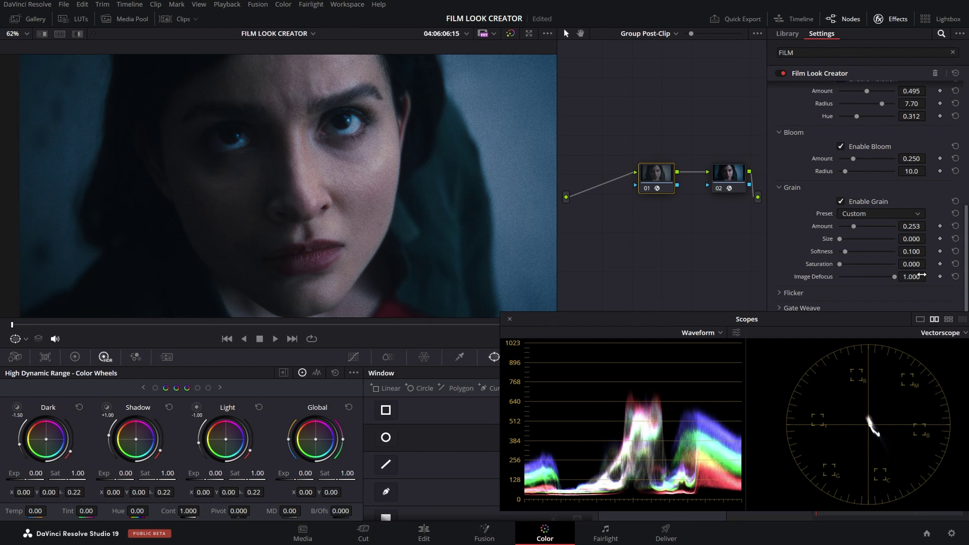
mouse_move(922, 274)
mouse_down()
mouse_move(898, 275)
mouse_move(911, 277)
mouse_up()
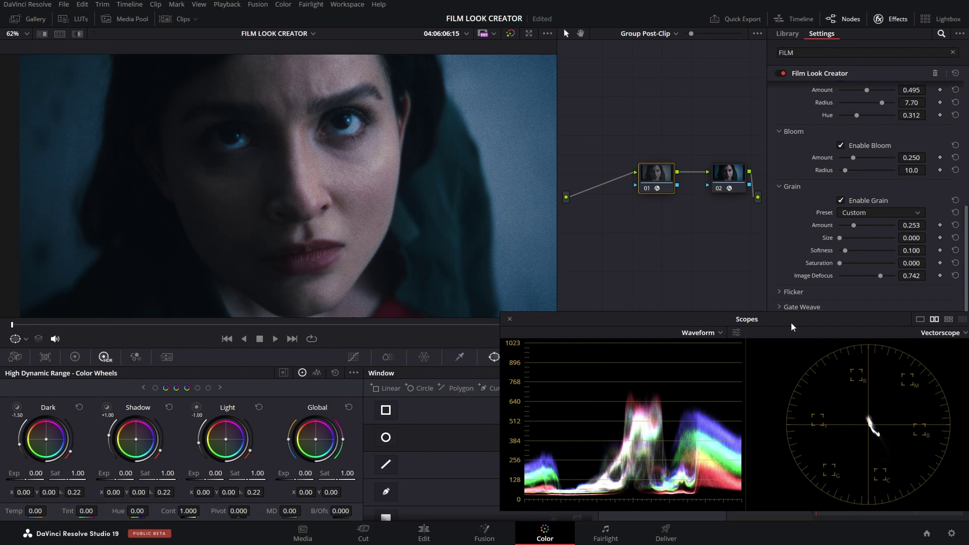
Move the Scopes window clear of the effect settings to expand the Flicker section, and save the project.
drag(791, 322, 785, 365)
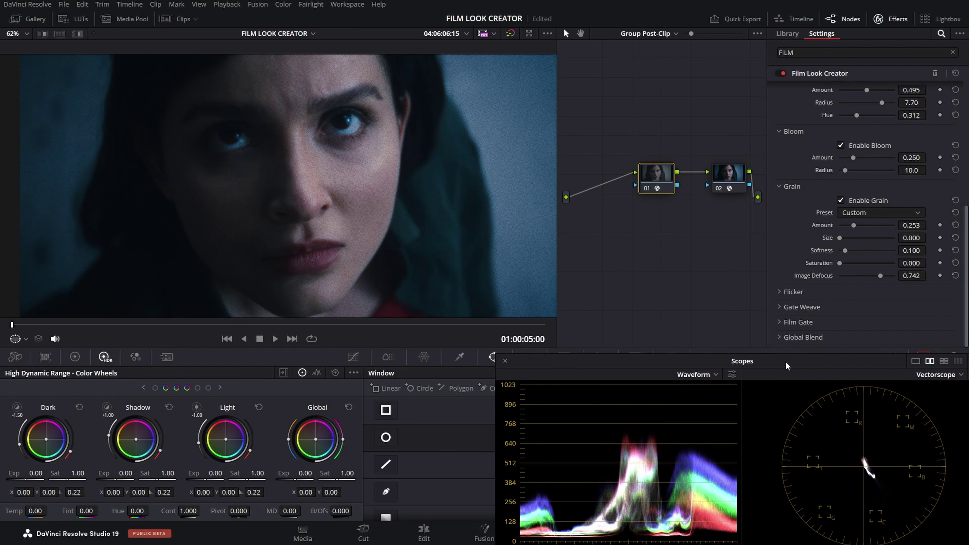
click(793, 292)
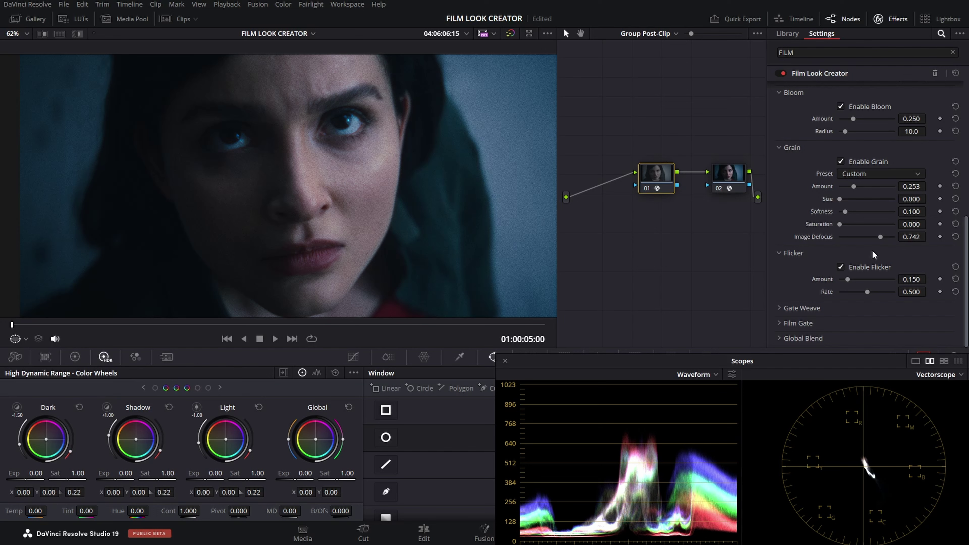
key(ctrl+s)
Test the Flicker Amount at about 0.715 during playback, then reset it to its default.
drag(848, 279, 879, 280)
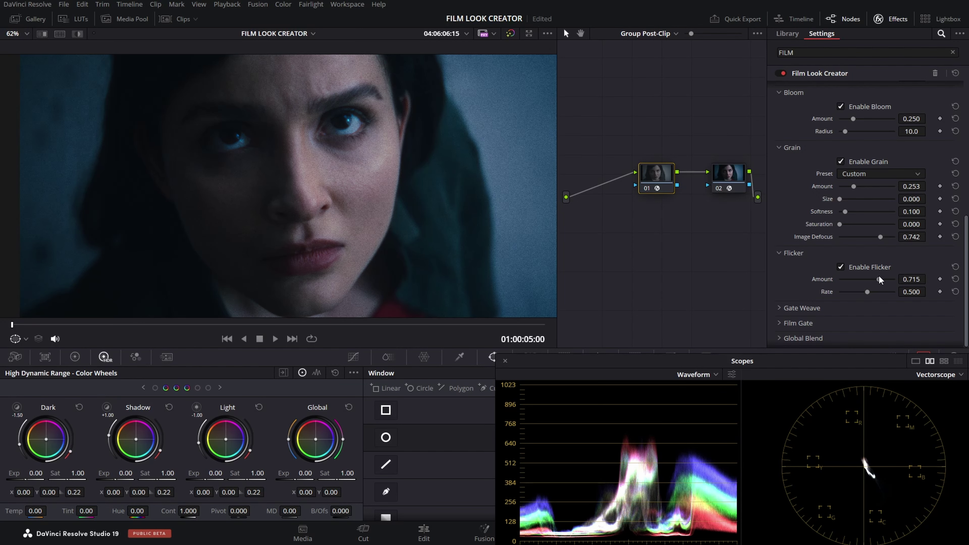
scroll(437, 231, down, 2)
key(space)
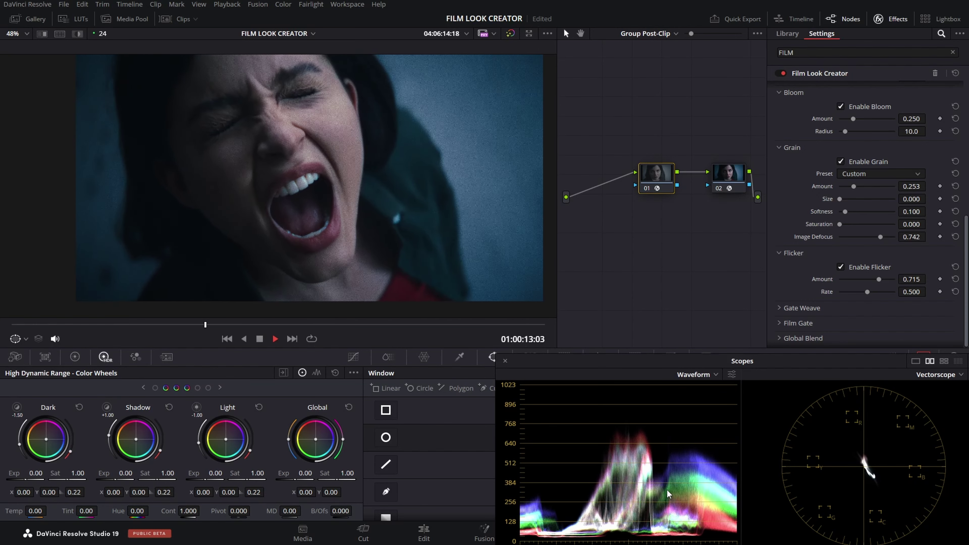
key(space)
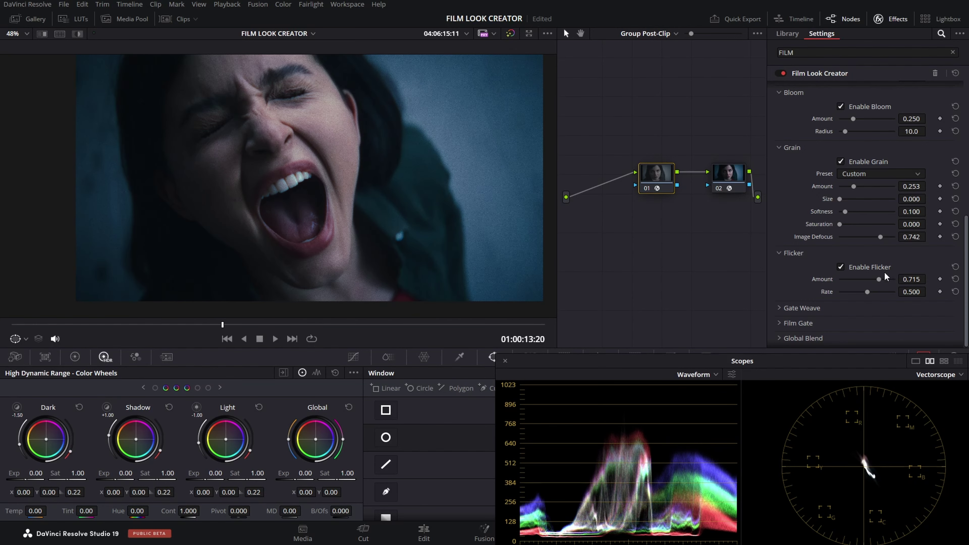
click(955, 279)
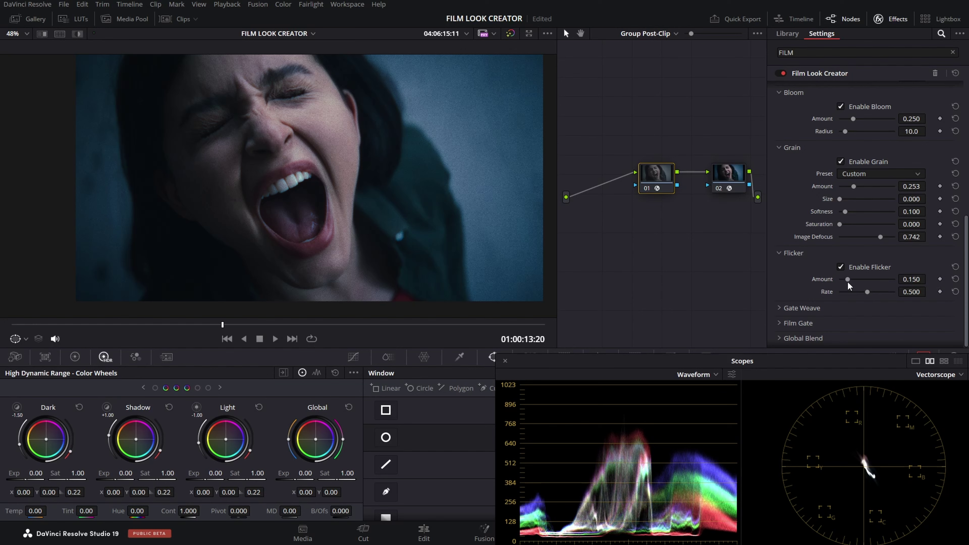
Play the clip from near its start to judge the flicker at its default Amount.
click(15, 323)
key(space)
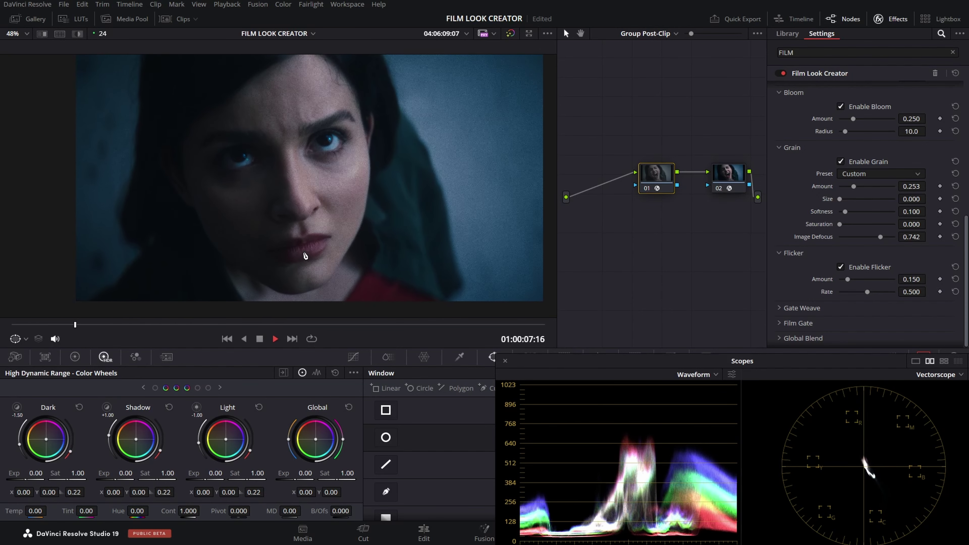
key(space)
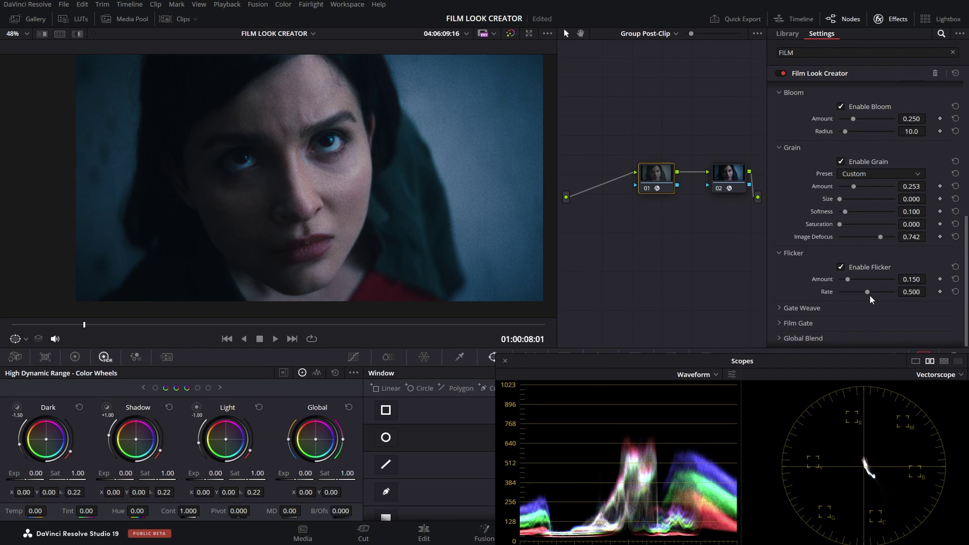
Test the Gate Weave Amount at 1.000 while playing the clip from its start, then reset it to its default.
click(818, 307)
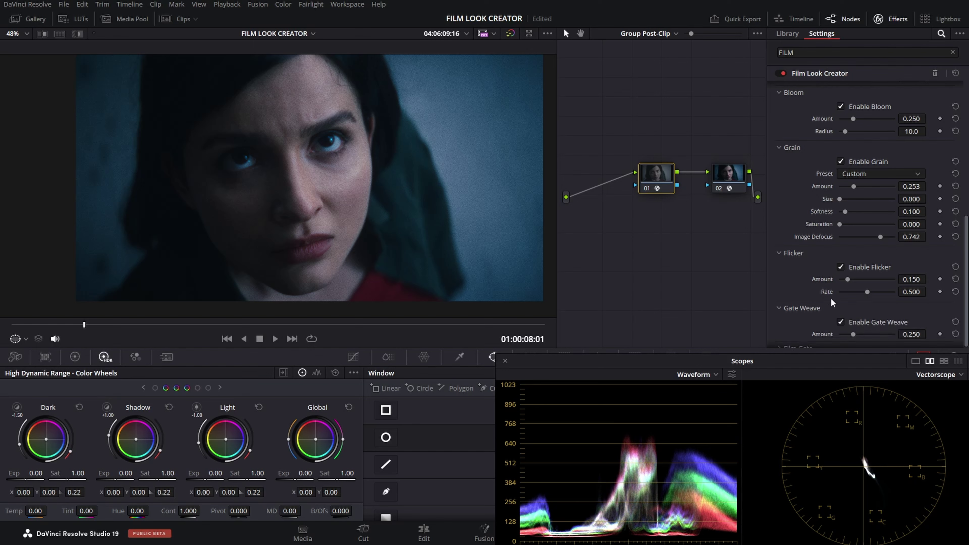
scroll(843, 267, down, 2)
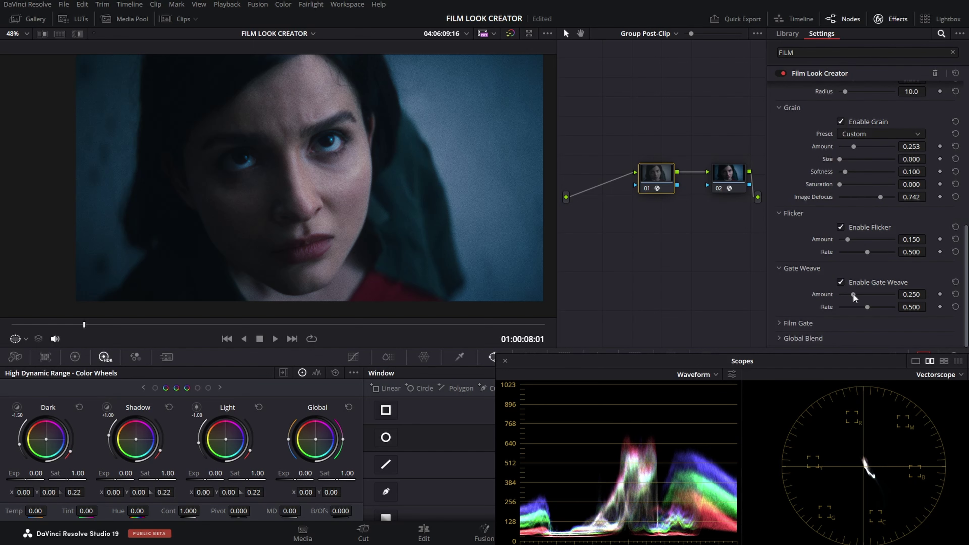
drag(852, 294, 935, 282)
click(7, 326)
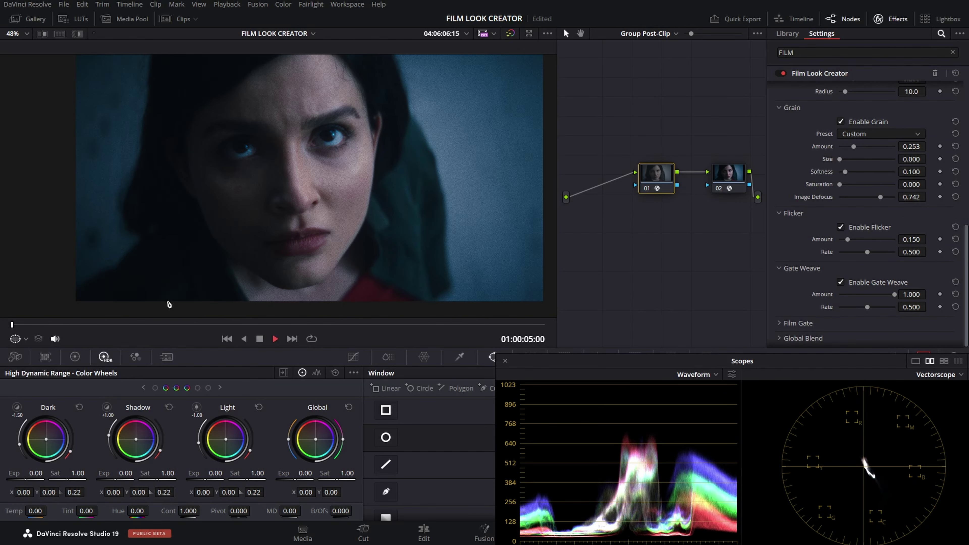
key(space)
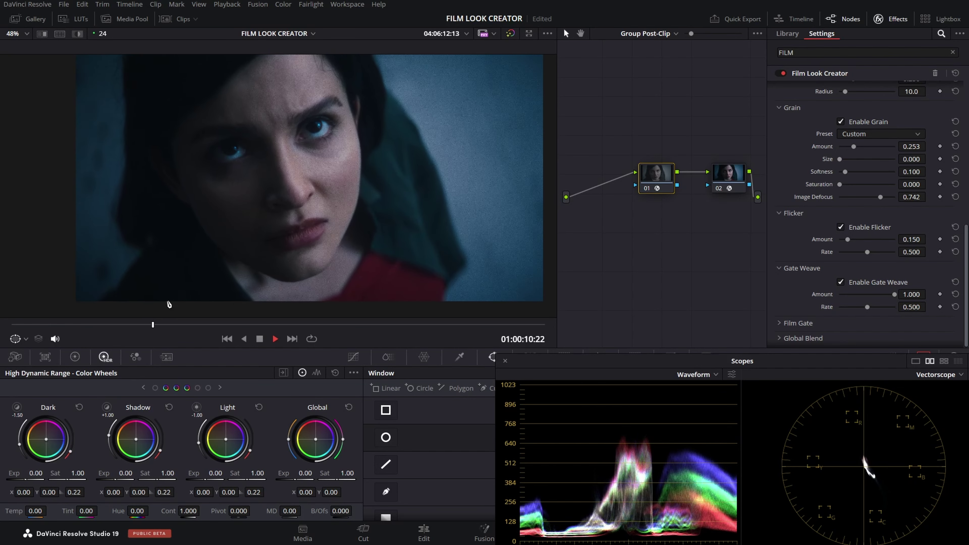
key(space)
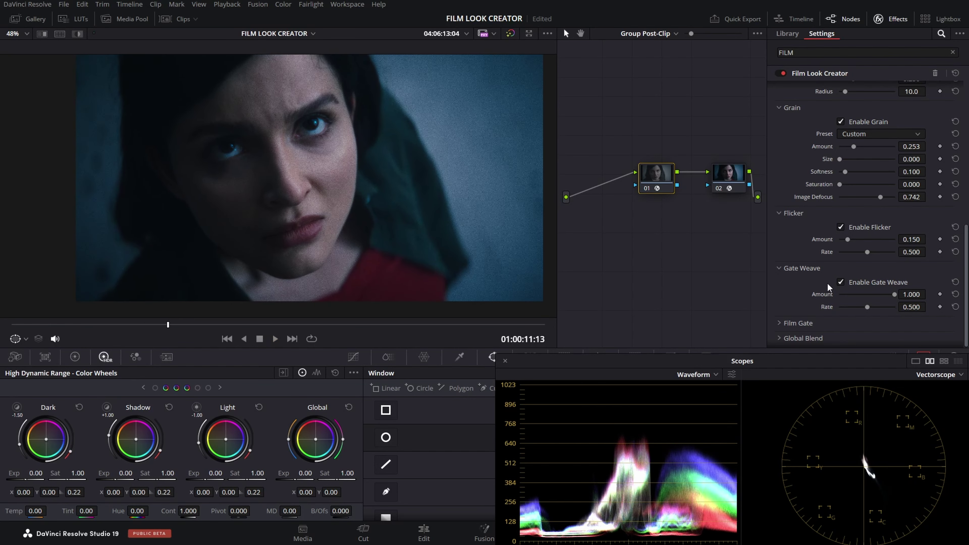
click(956, 294)
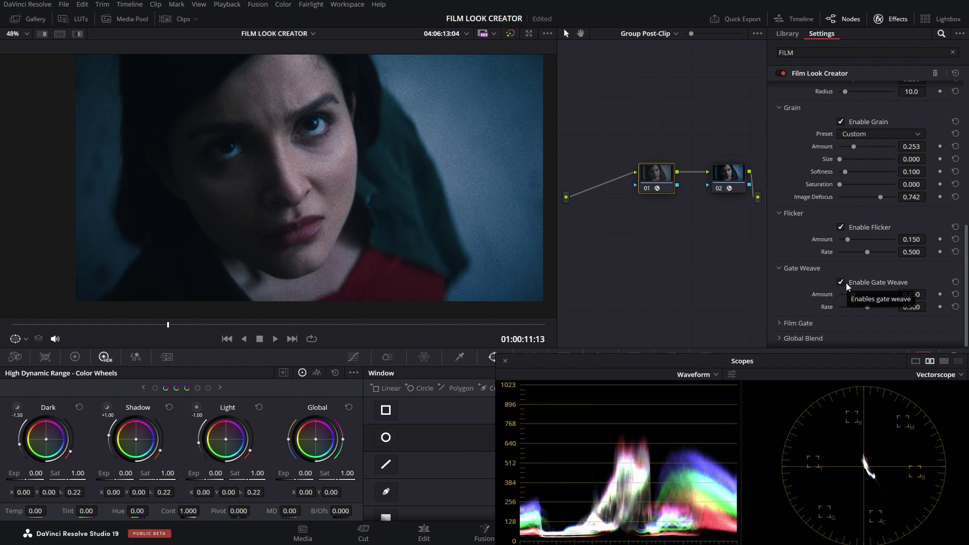
Enable Film Gate, view the whole framed image, and try the 35mm Academy preset.
click(812, 324)
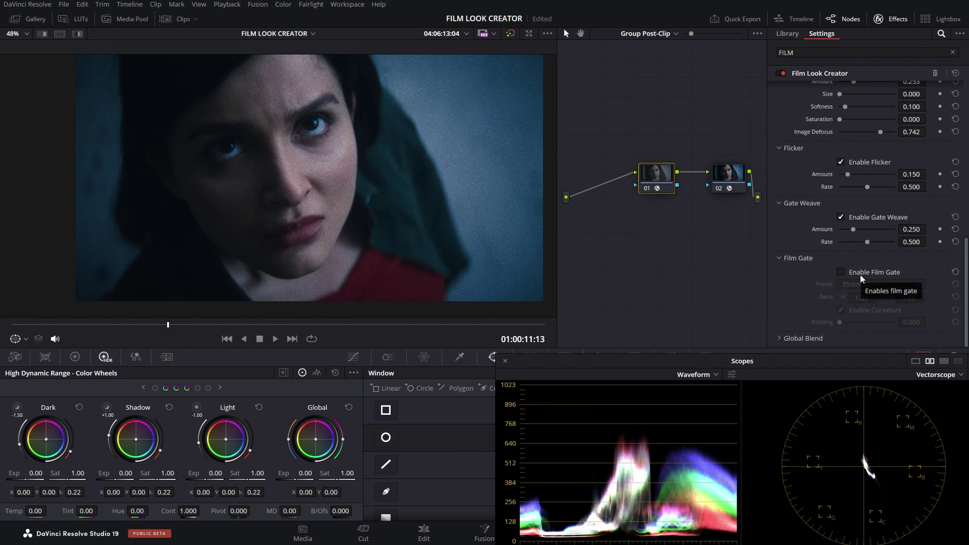
click(841, 272)
scroll(295, 216, down, 2)
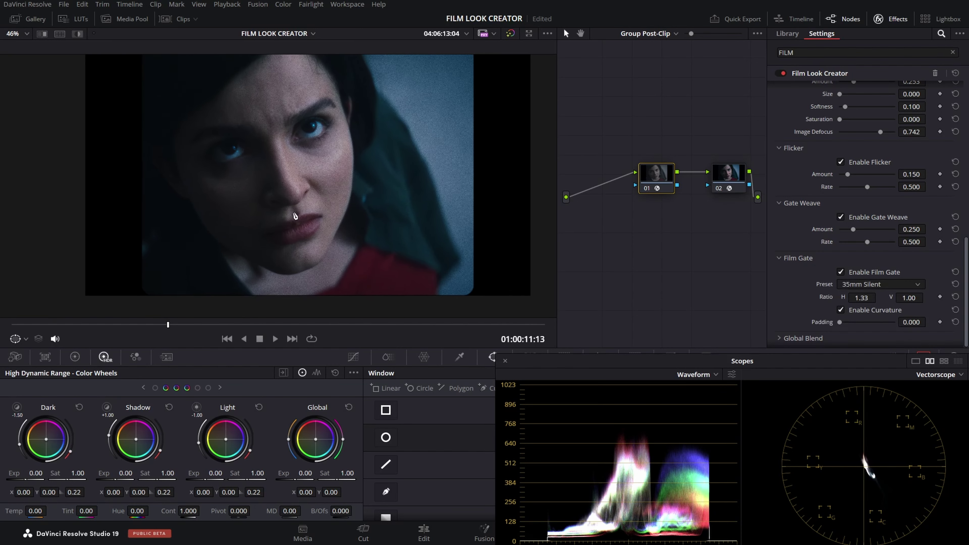
scroll(295, 216, down, 3)
click(854, 283)
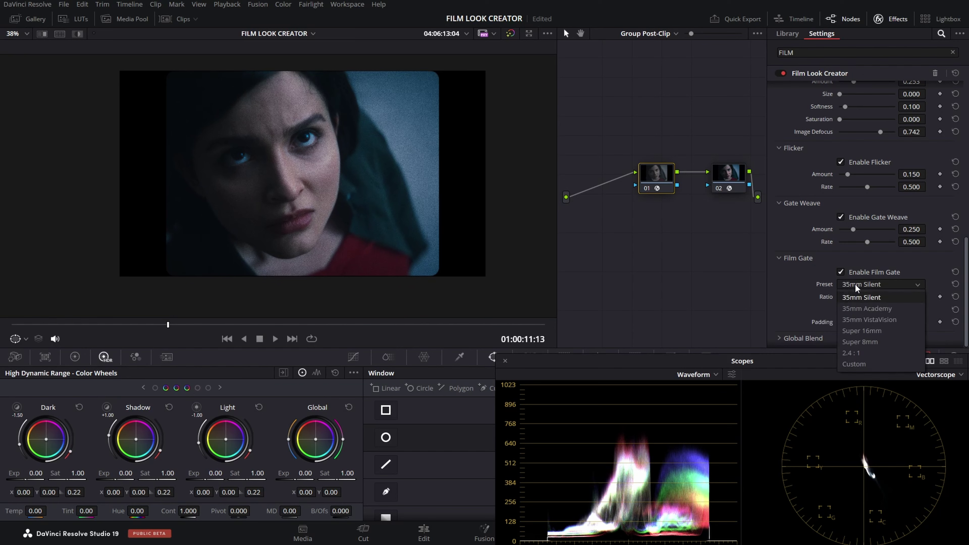
click(855, 304)
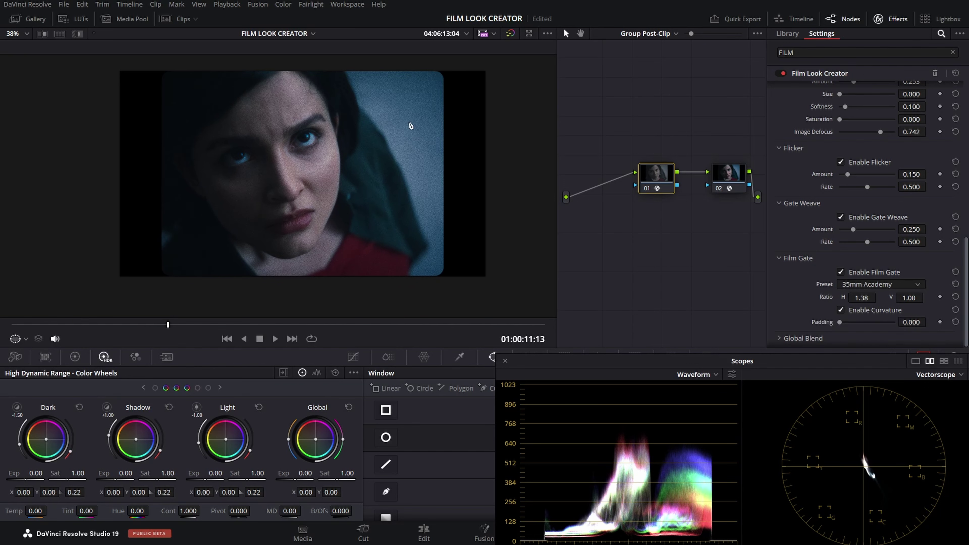
Try a Custom Film Gate ratio of about H 2.03 and V 0.89, then disable Curvature and Film Gate.
scroll(861, 285, down, 3)
click(861, 284)
click(861, 364)
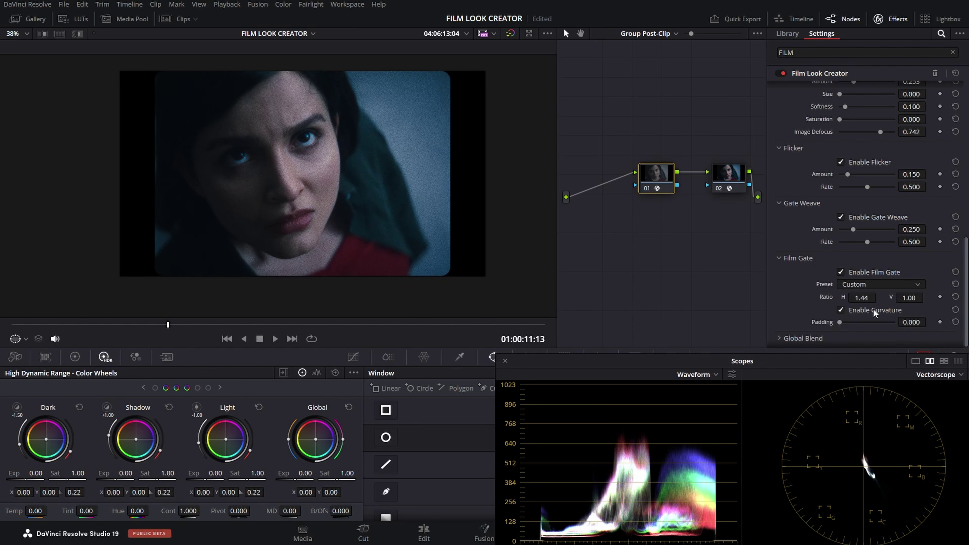
drag(863, 298, 926, 297)
mouse_move(840, 322)
mouse_down()
mouse_move(833, 358)
mouse_move(953, 355)
mouse_move(835, 328)
mouse_up()
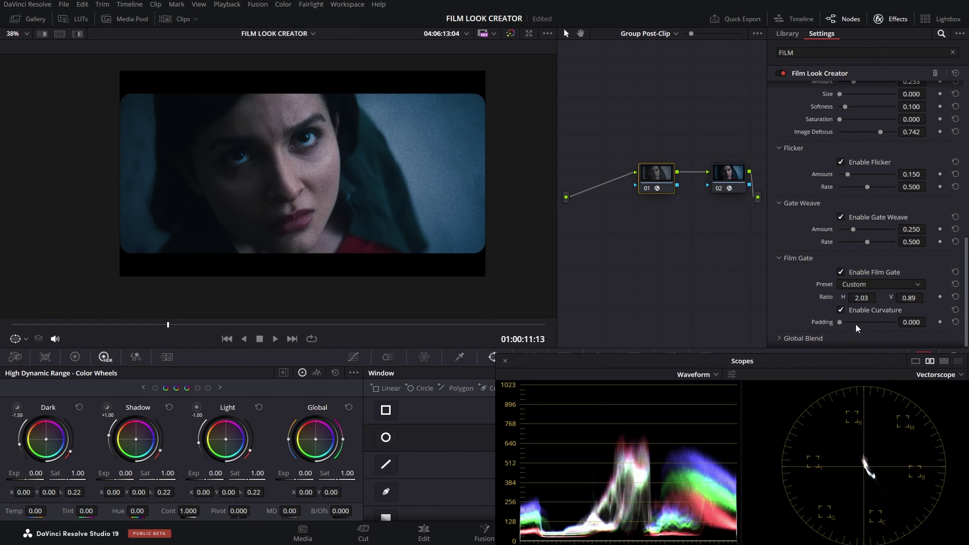
click(866, 311)
click(857, 272)
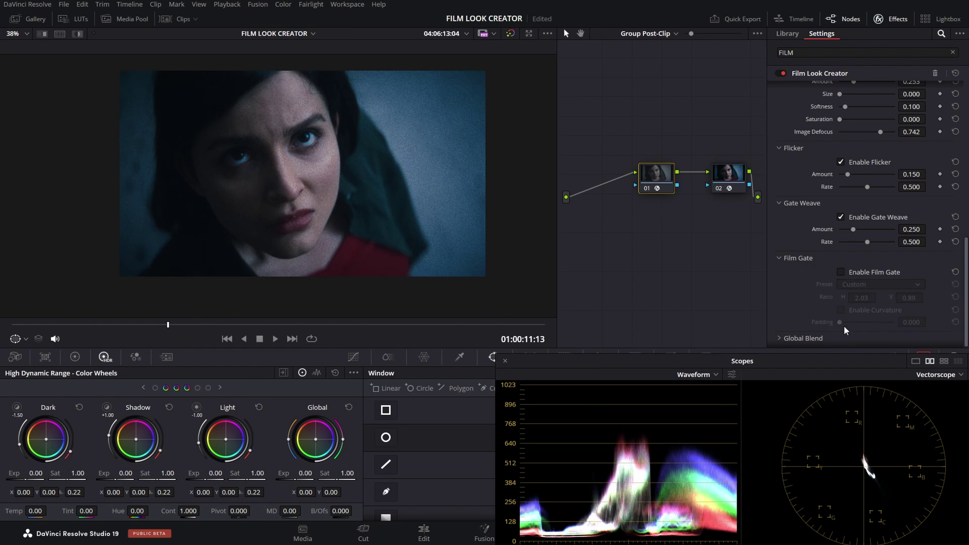
Expand Global Blend, move the Scopes window clear of it, and set Blend to 0.5.
click(814, 335)
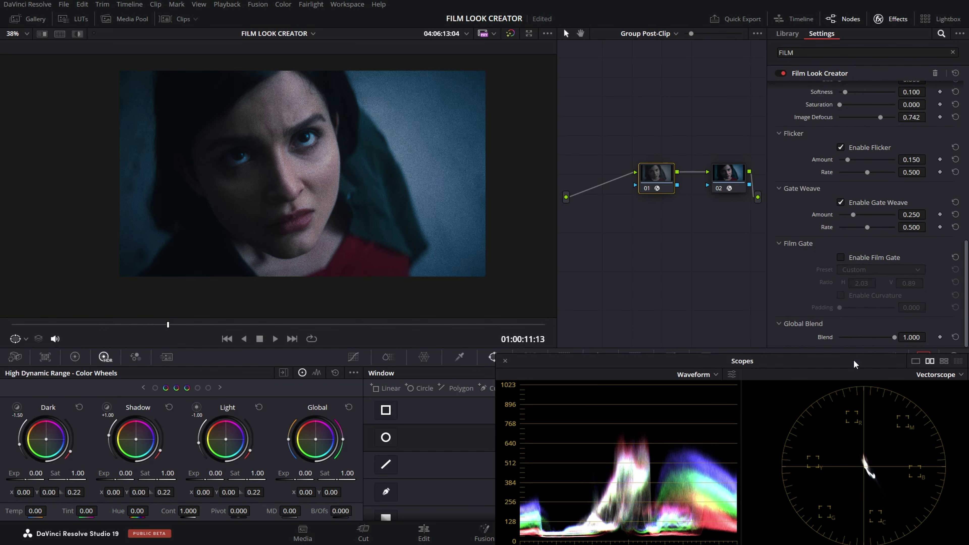
drag(852, 364, 856, 387)
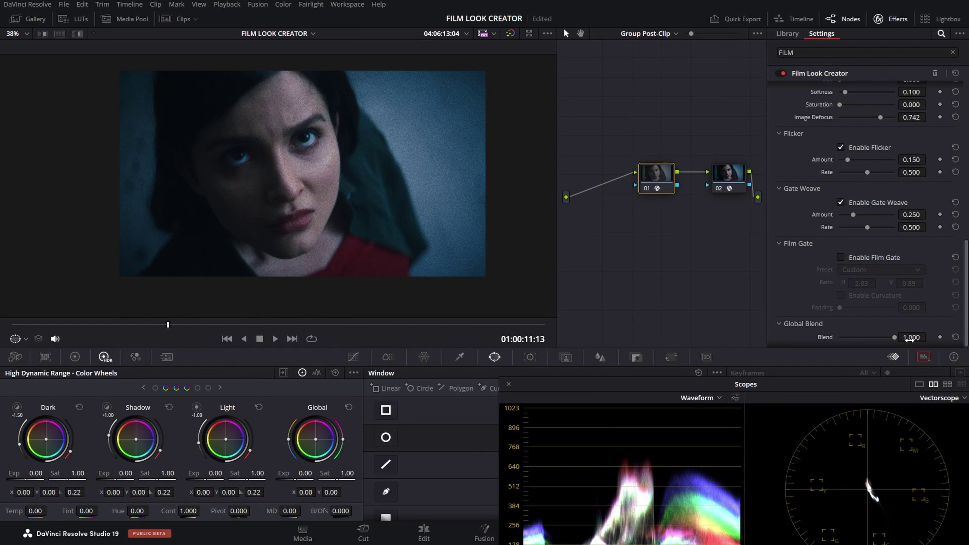
click(910, 339)
click(910, 339)
text(0.5)
key(Return)
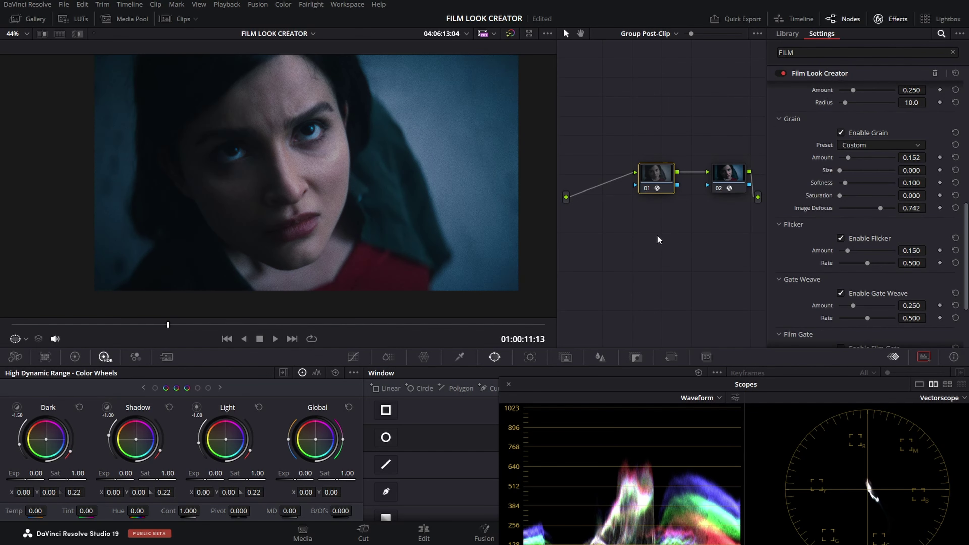
Compare the shot with the Film Look Creator node disabled and enabled, and check the look on the following clip.
key(ctrl+d)
key(ctrl+d)
key(Down)
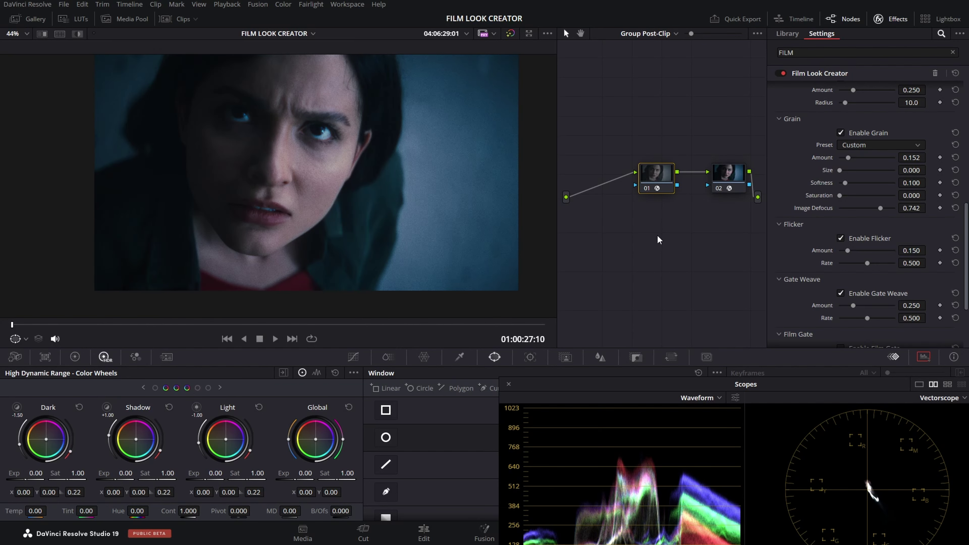
key(Up)
key(Down)
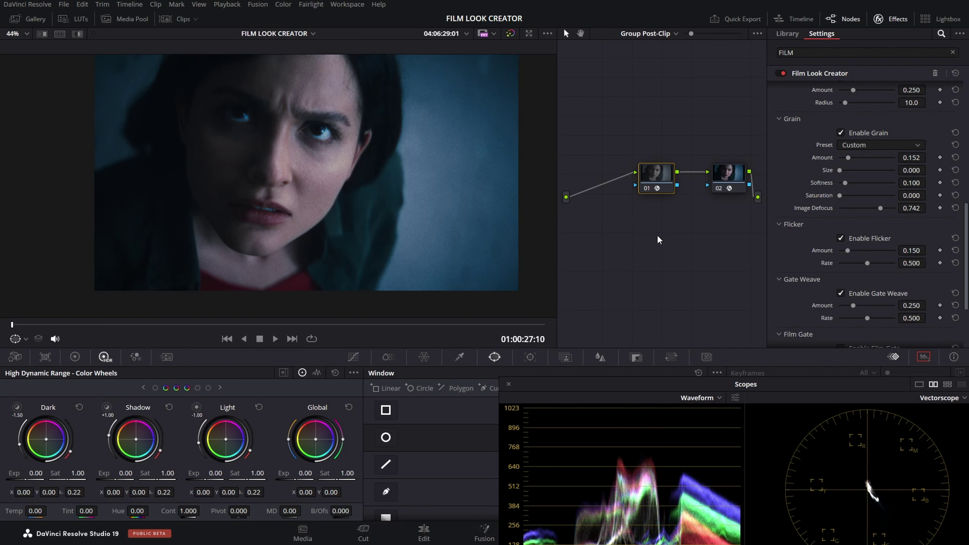